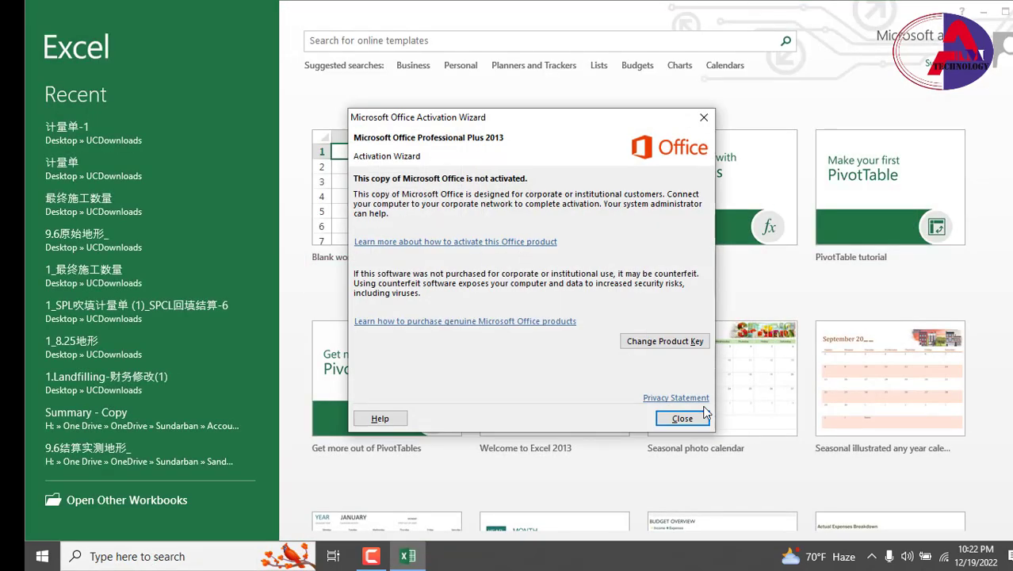
- Dismiss the activation wizard and list Laptop, Mouse, Keyboard and PC in cells A2 to A5 of the blank workbook
left_click(681, 418)
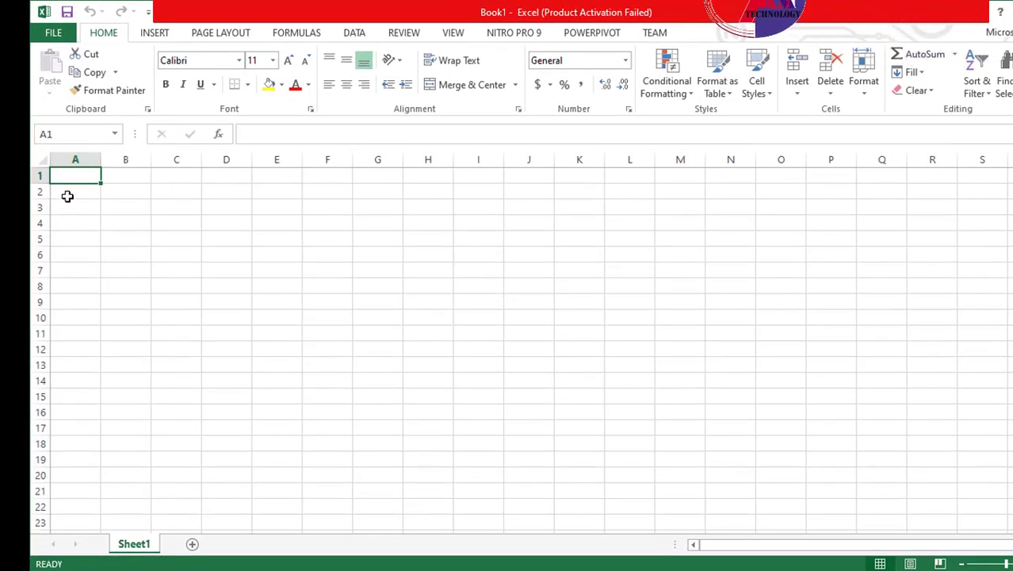
left_click(68, 195)
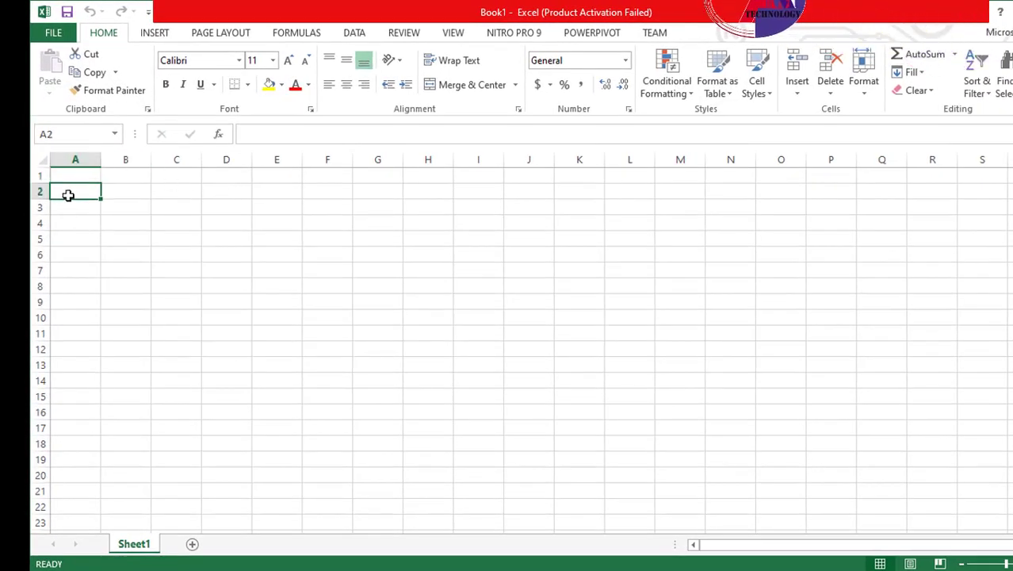
double_click(68, 193)
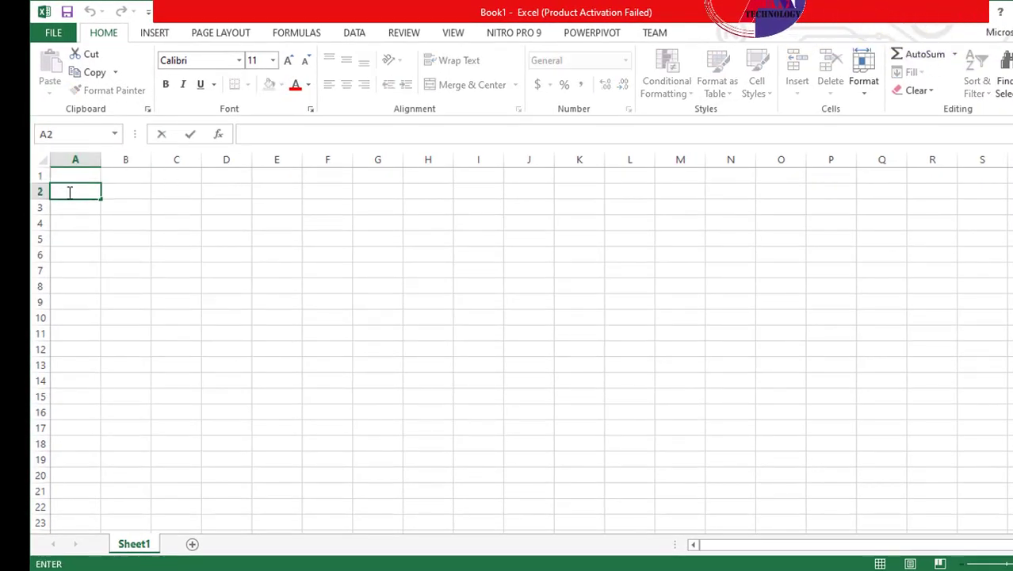
type("Laptop")
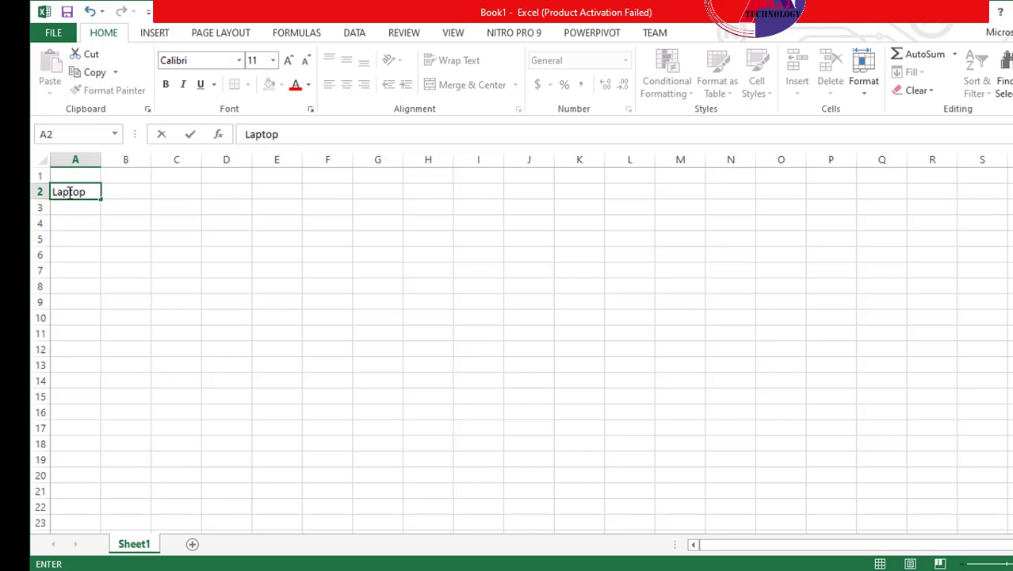
key("Return")
type("Mouse")
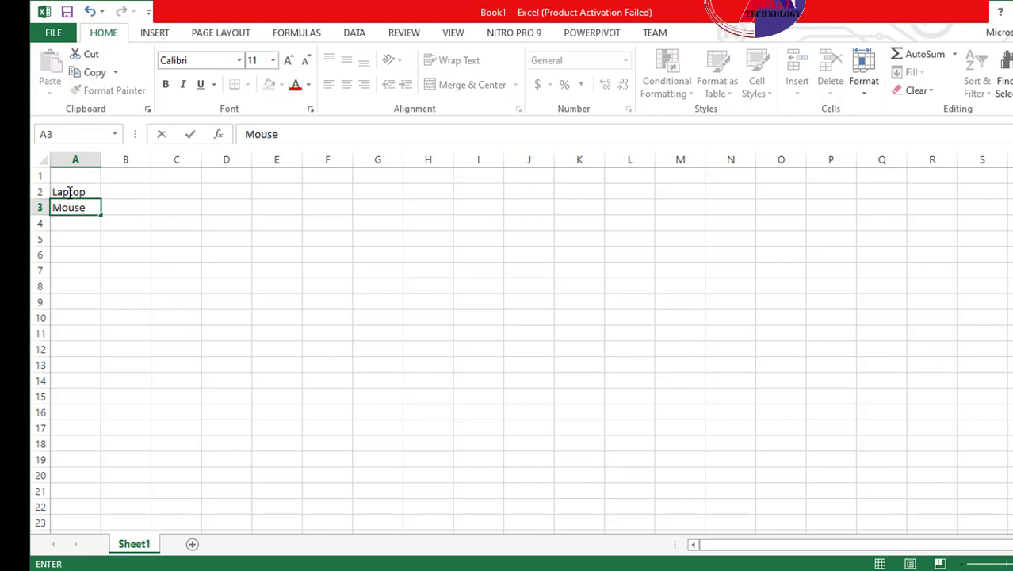
key("Return")
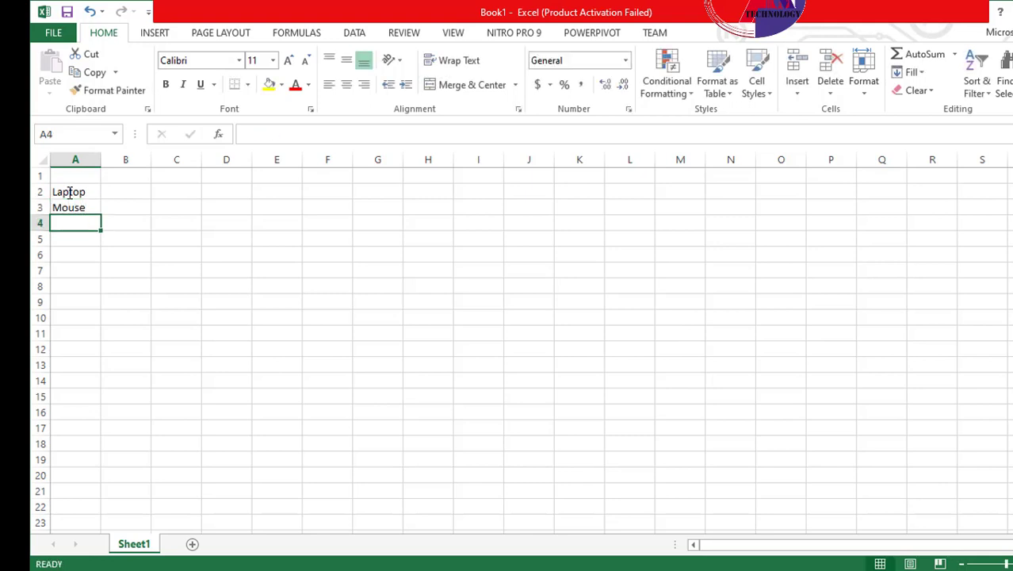
type("Keyboard")
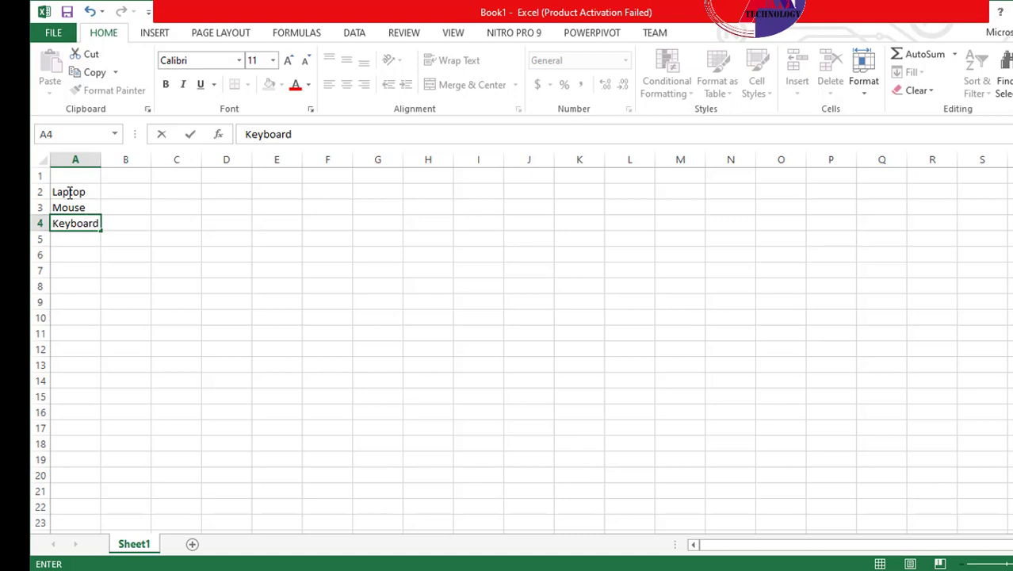
key("Return")
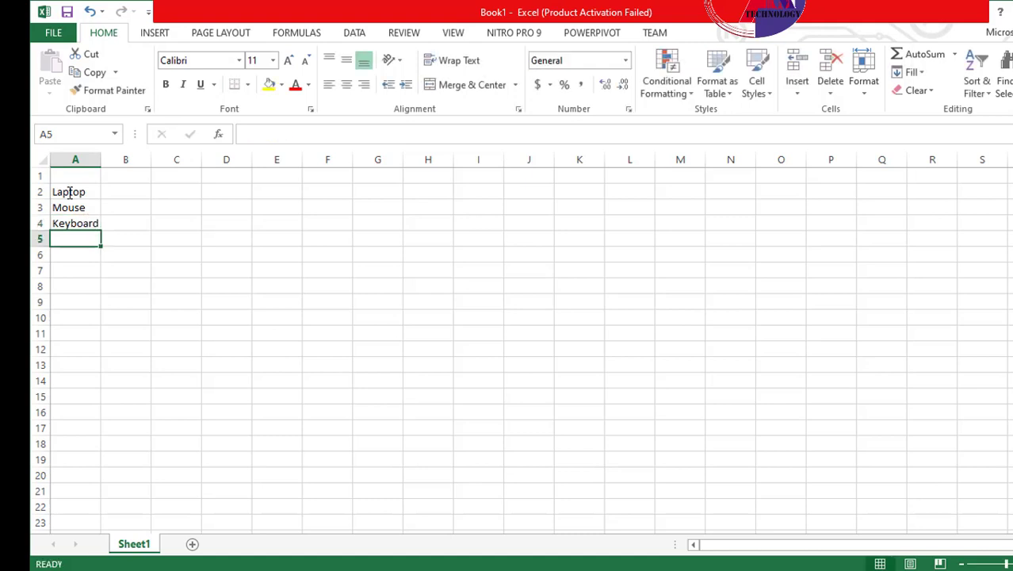
type("PC")
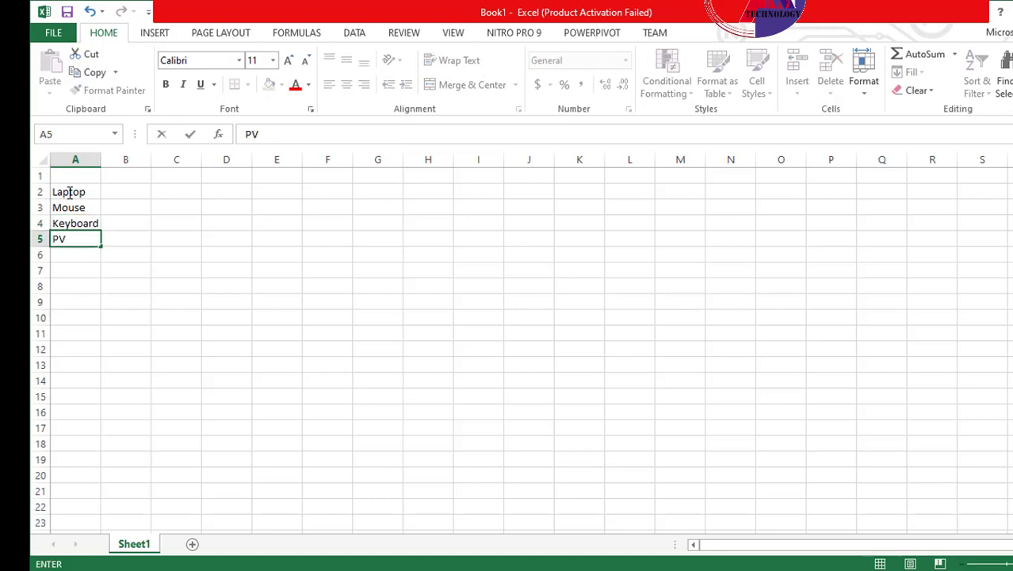
key("Return")
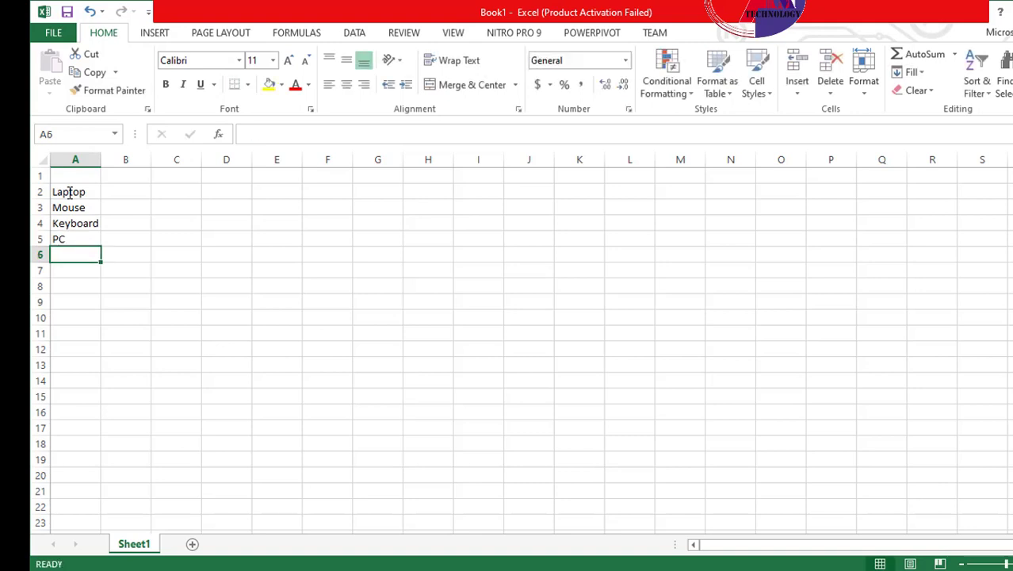
- Copy the four product names in A2:A5 and paste them twice below, filling A6:A9 and A10:A13
left_click(75, 191)
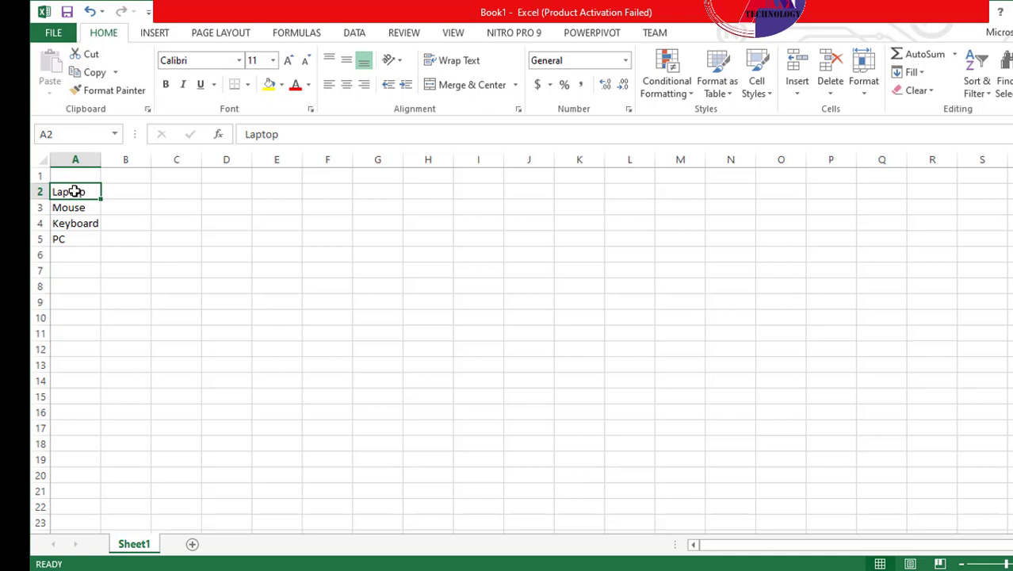
left_click_drag(80, 194, 74, 384)
key("ctrl+c")
key("ctrl+v")
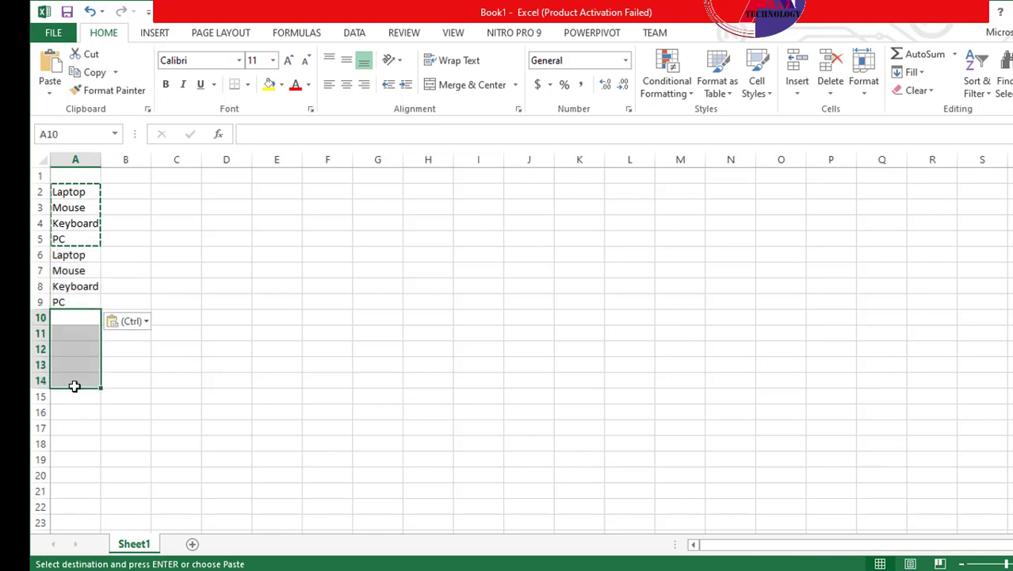
key("ctrl+v")
- Enter the prices 25000, 400, 350 and 20000 beside the first product group in cells B2 to B5
left_click(140, 271)
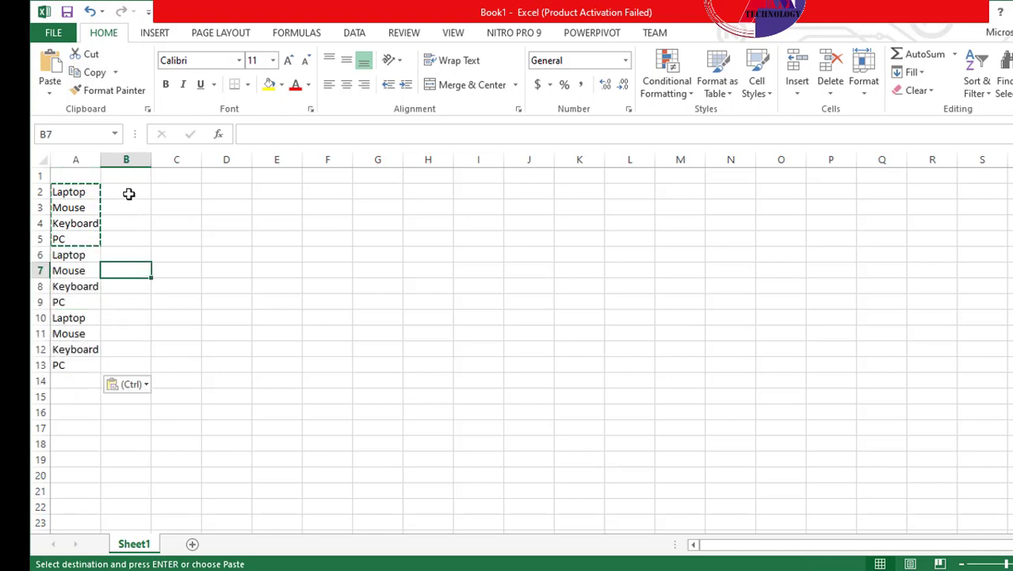
left_click(128, 192)
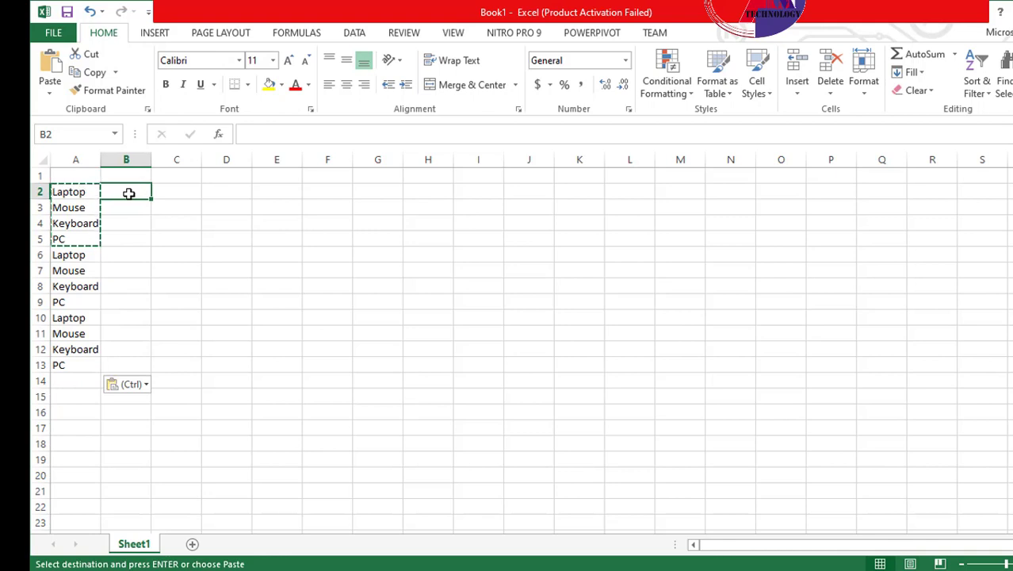
type("25000")
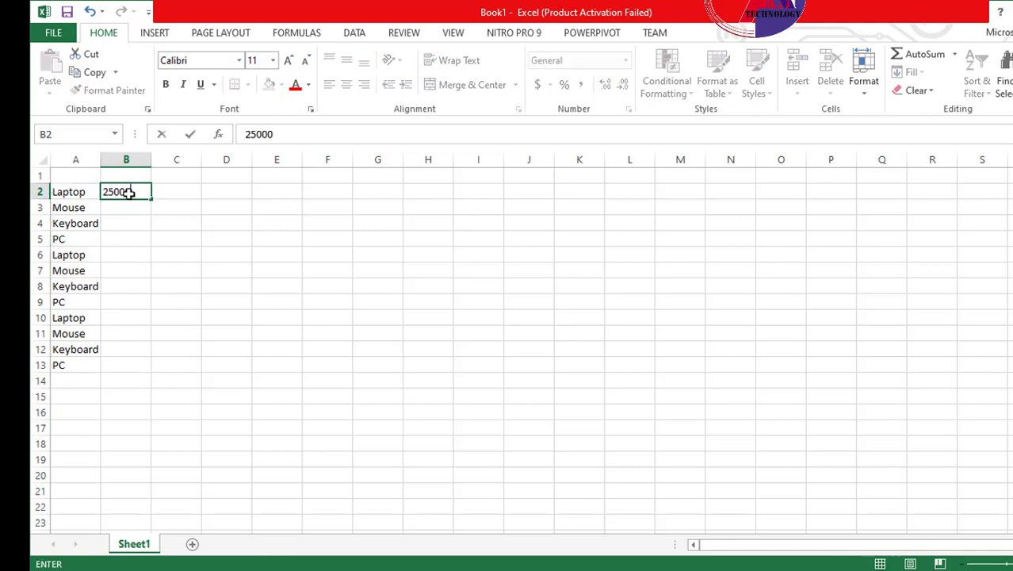
left_click(131, 209)
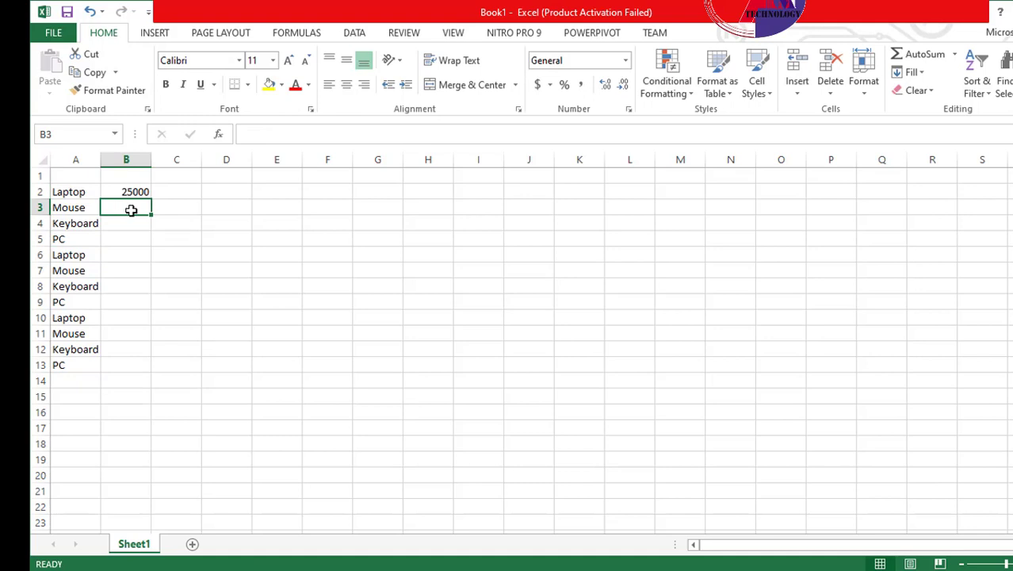
type("400")
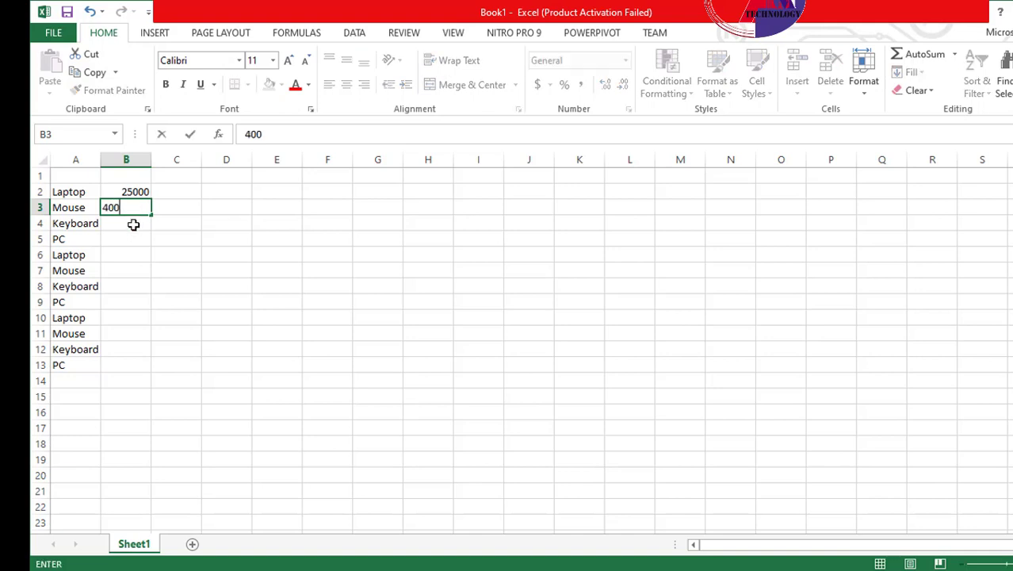
left_click(134, 225)
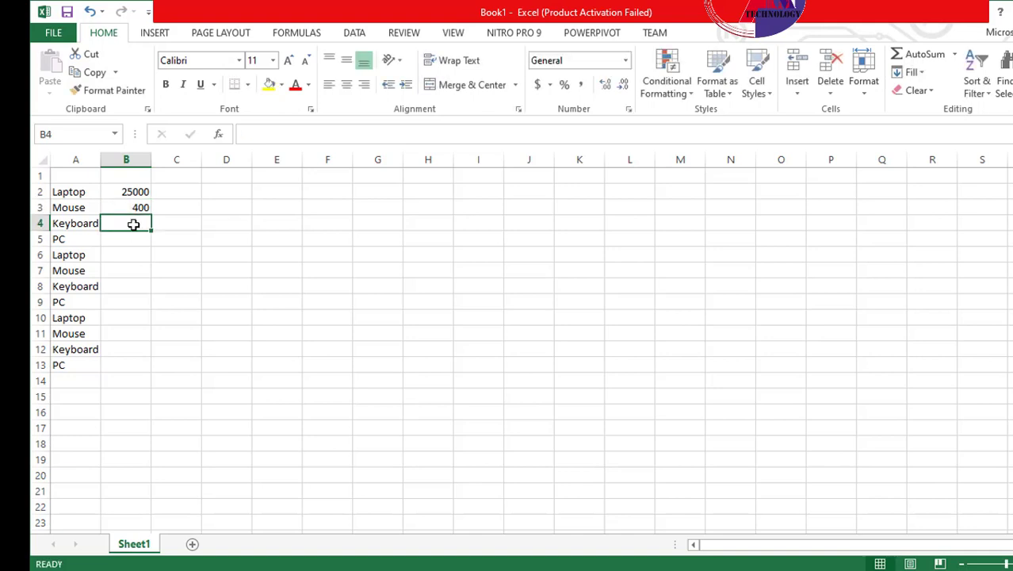
type("350")
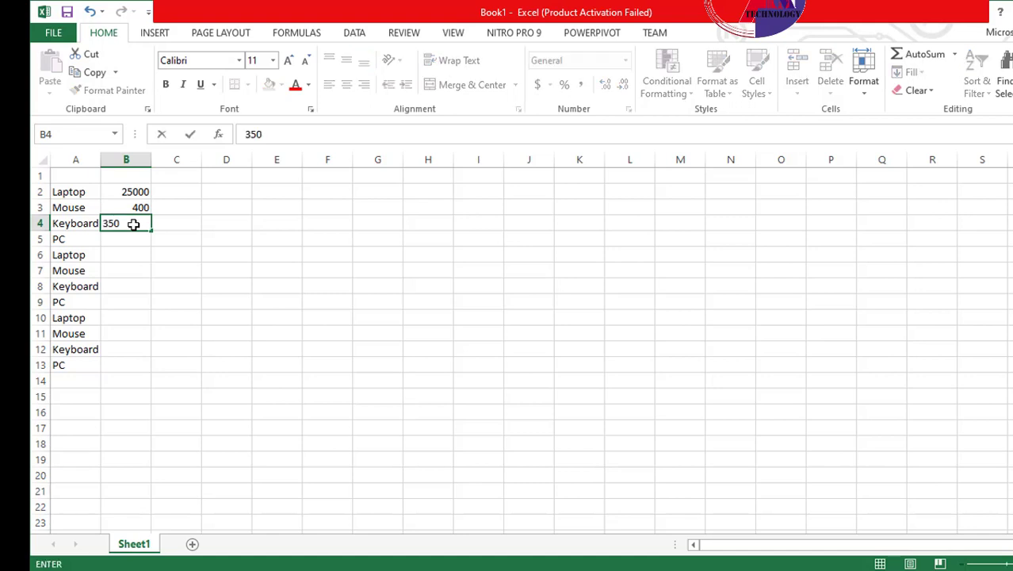
left_click(113, 239)
type("2")
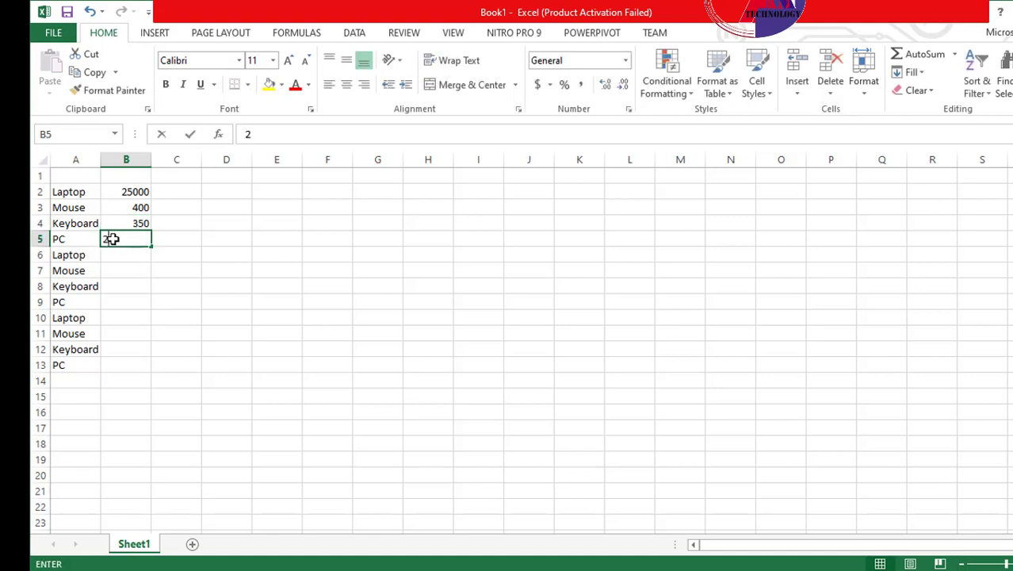
type("0000")
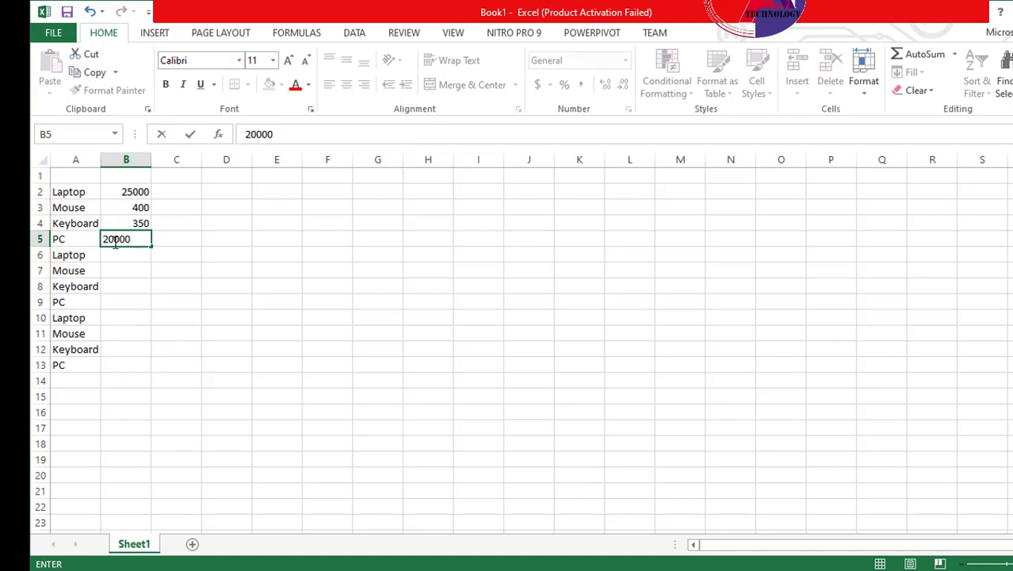
- Enter the second product group's prices in B6 to B9: Laptop 30000, Mouse 350, Keyboard 450 and PC 25000
left_click(115, 255)
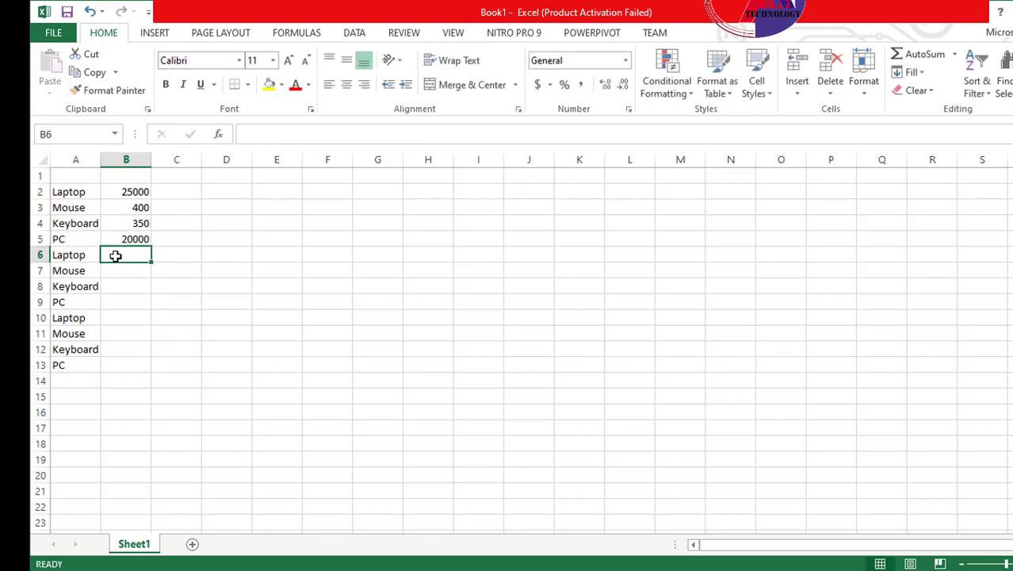
type("300000")
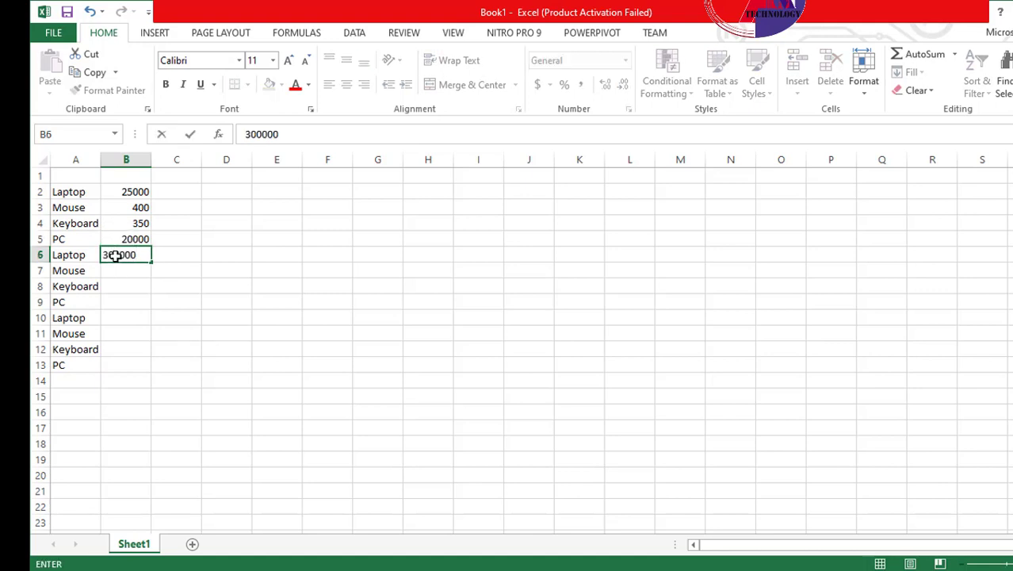
left_click(124, 270)
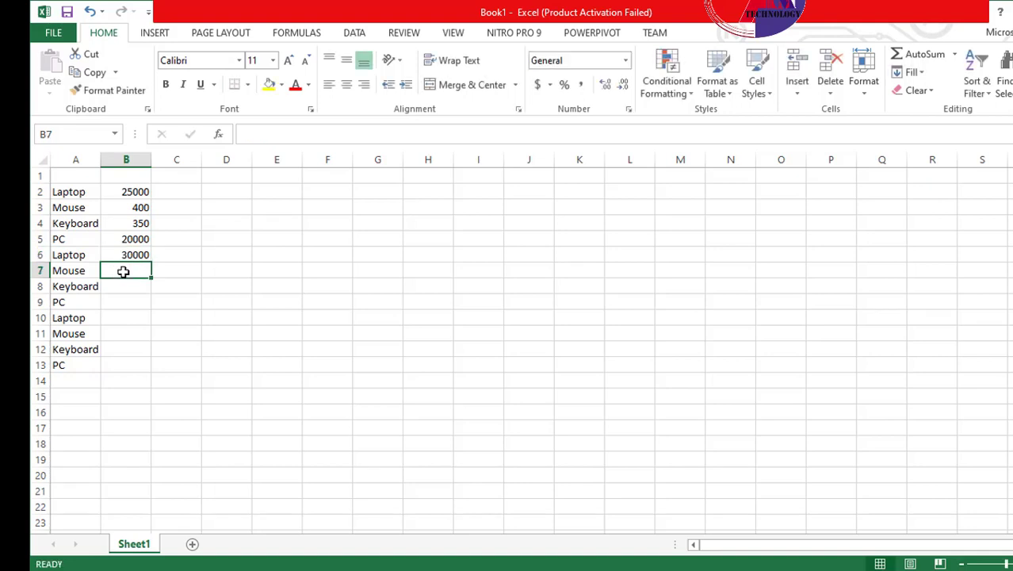
left_click(120, 286)
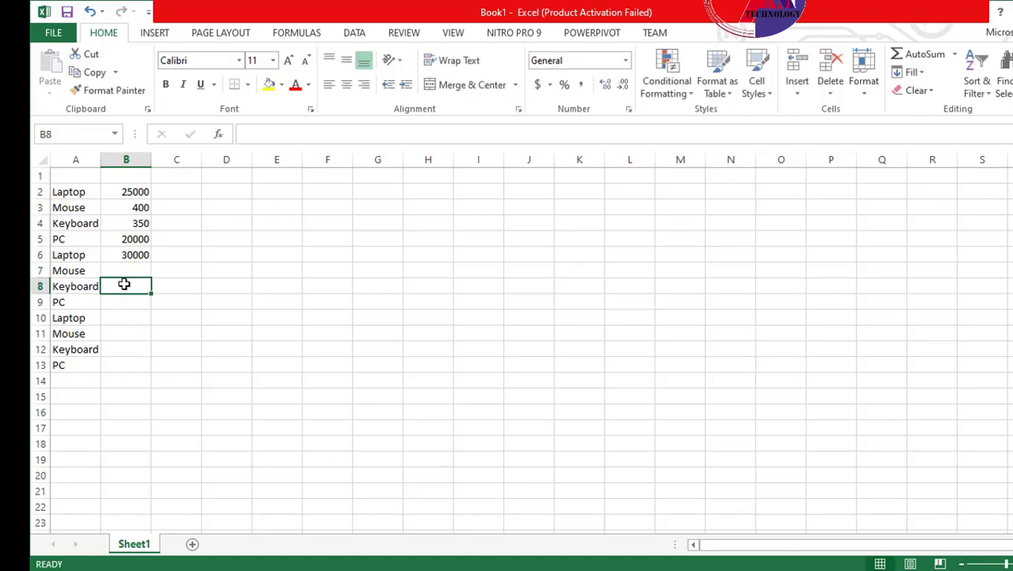
type("450")
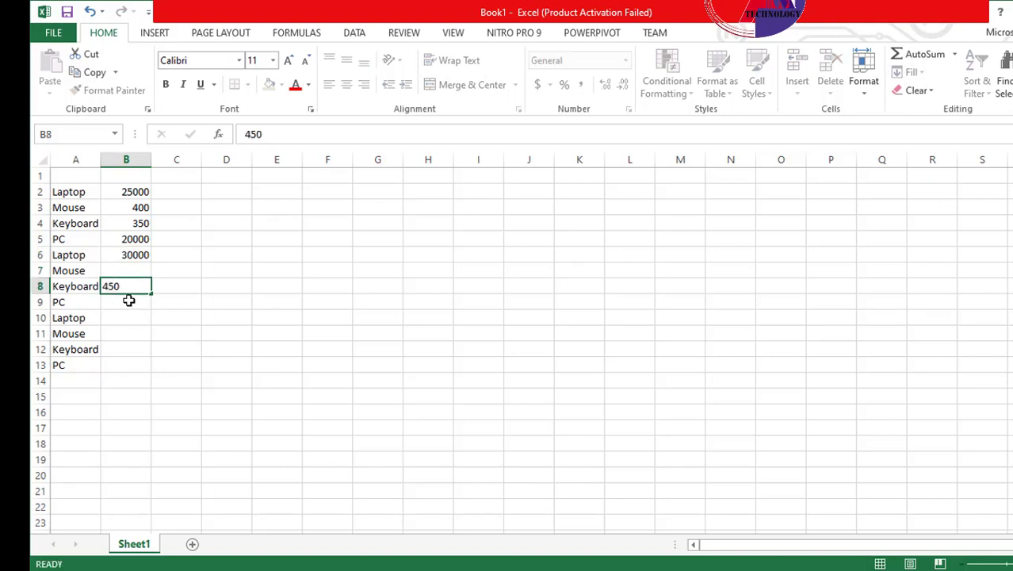
left_click(128, 301)
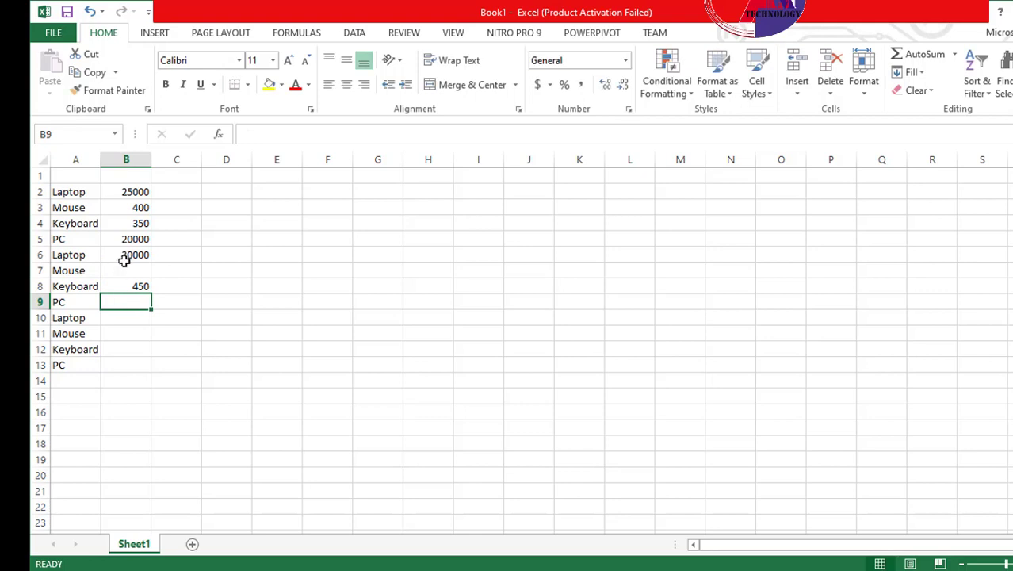
left_click(124, 268)
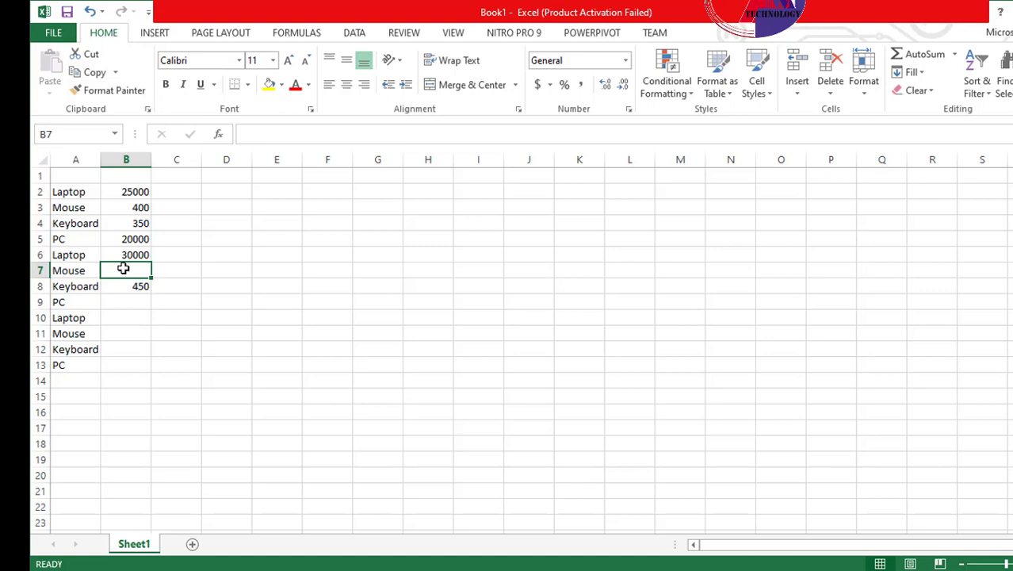
type("350")
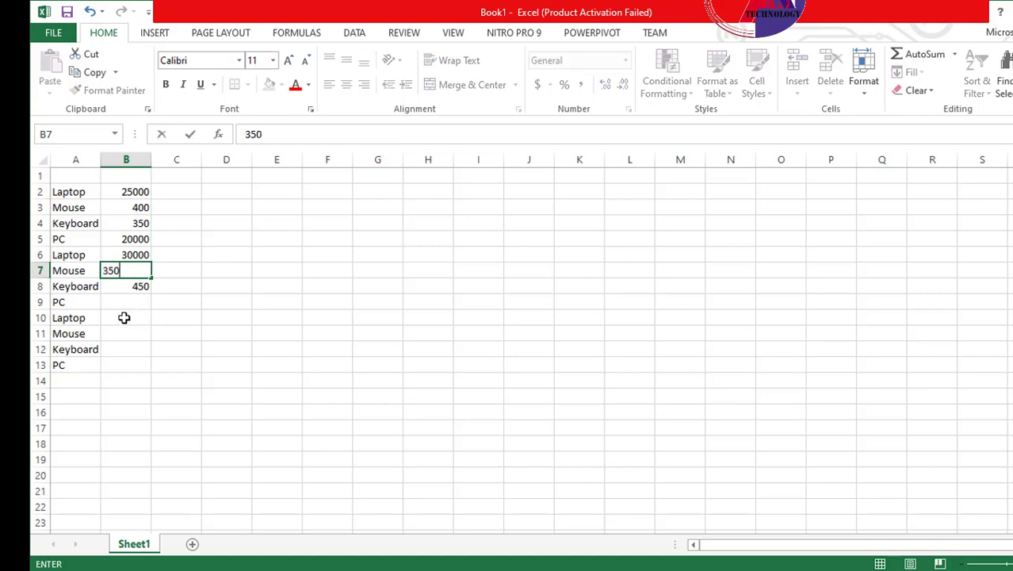
left_click(120, 301)
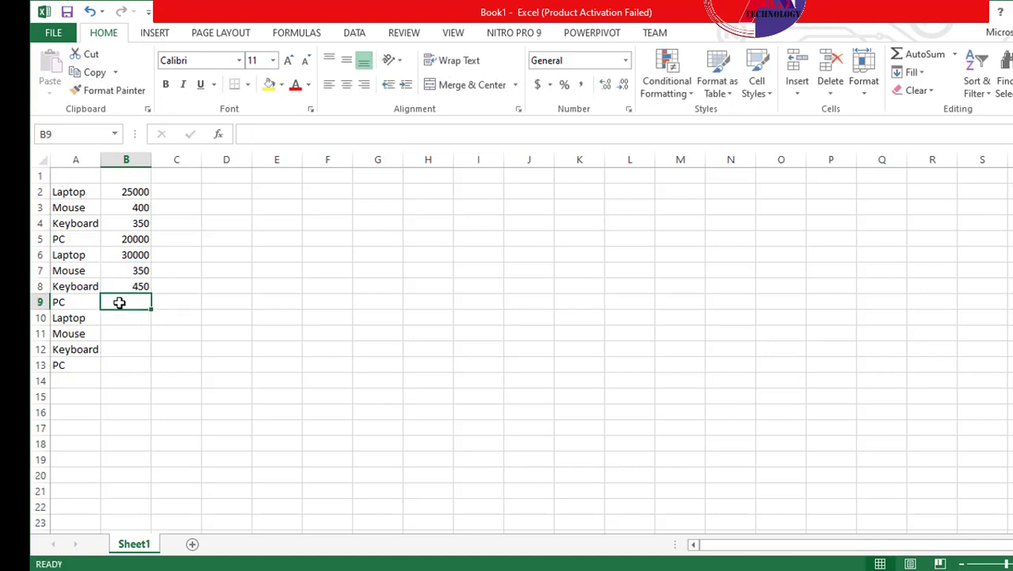
type("25000")
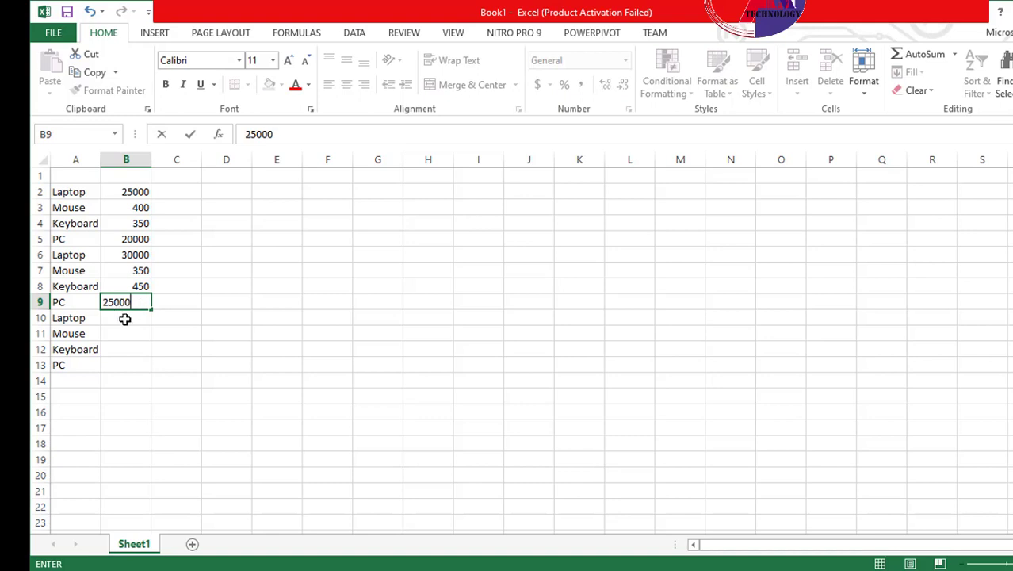
- Enter the third product group's prices 50000, 500, 250 and 15000 in B10 to B13, and widen column B slightly
left_click(120, 318)
type("50000")
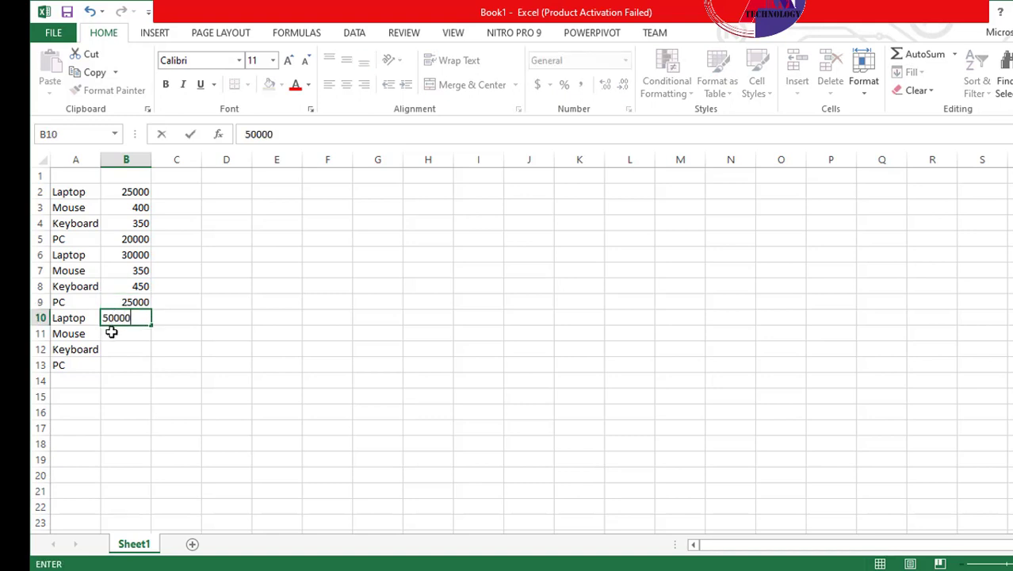
left_click(111, 333)
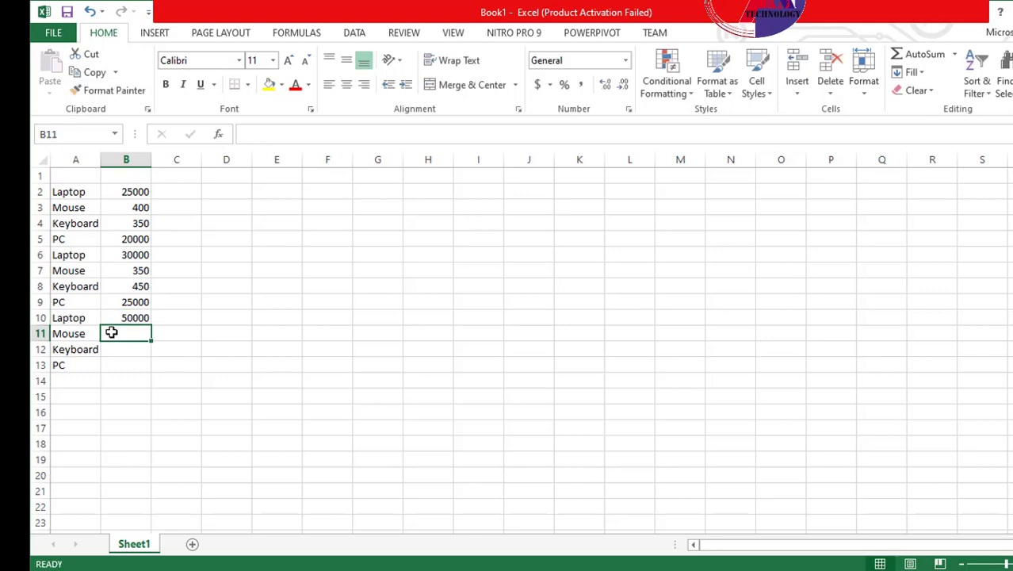
type("500")
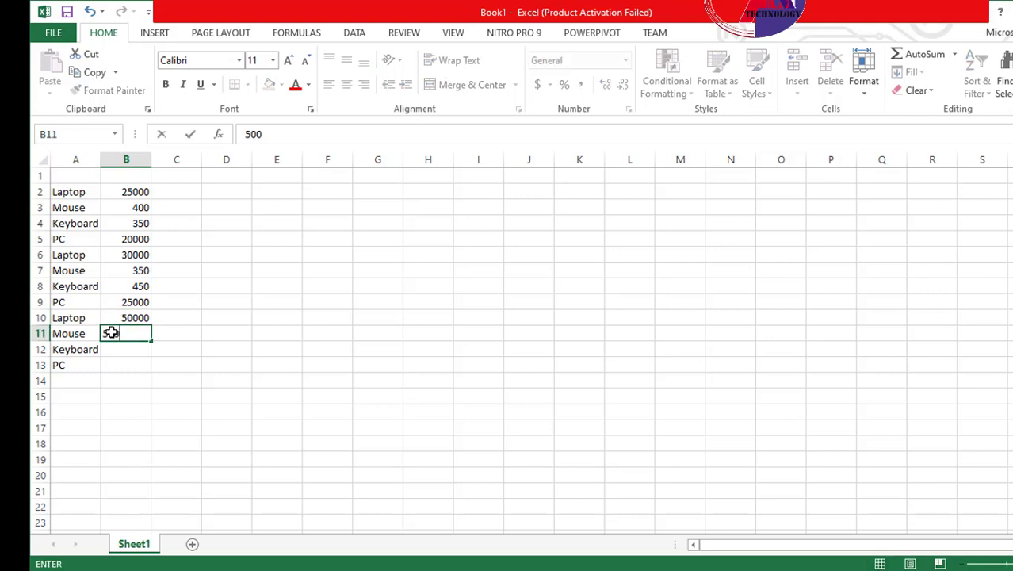
left_click(124, 349)
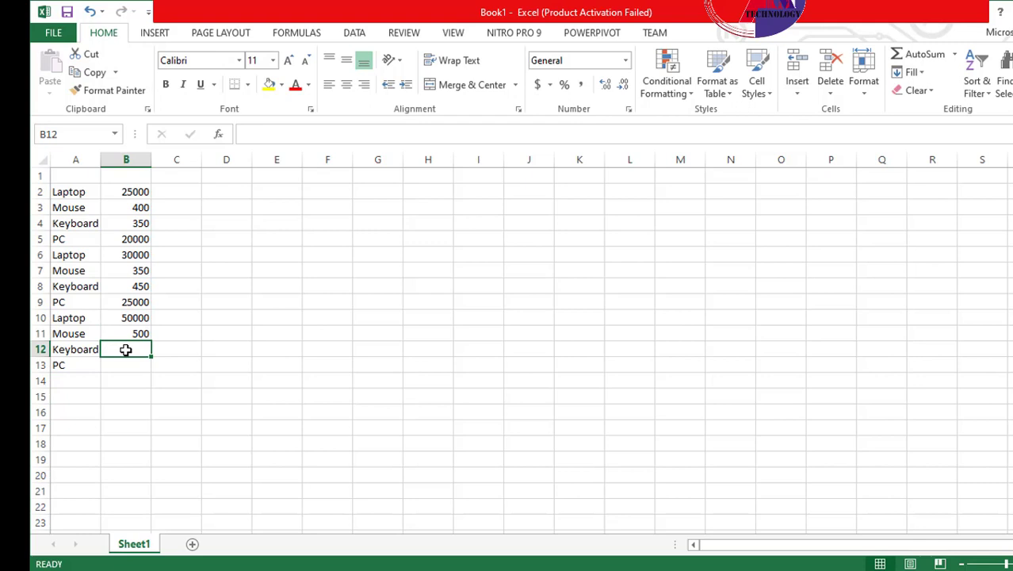
type("250")
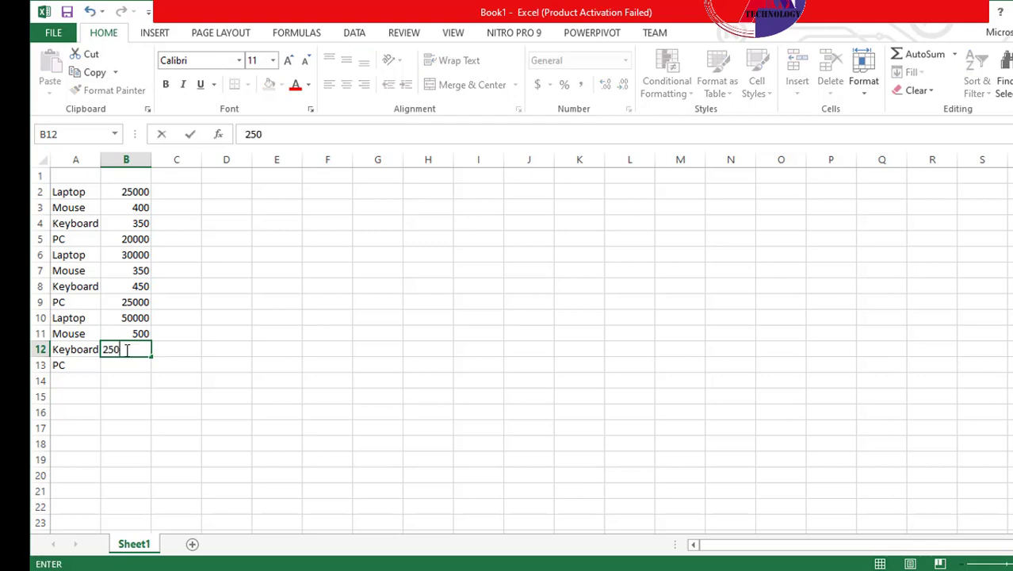
left_click(114, 365)
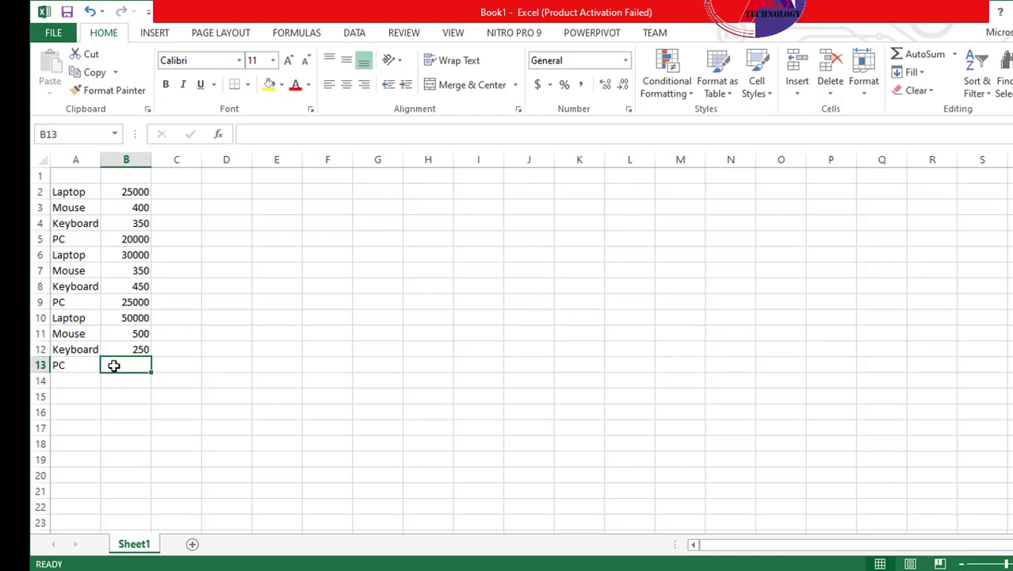
type("15000")
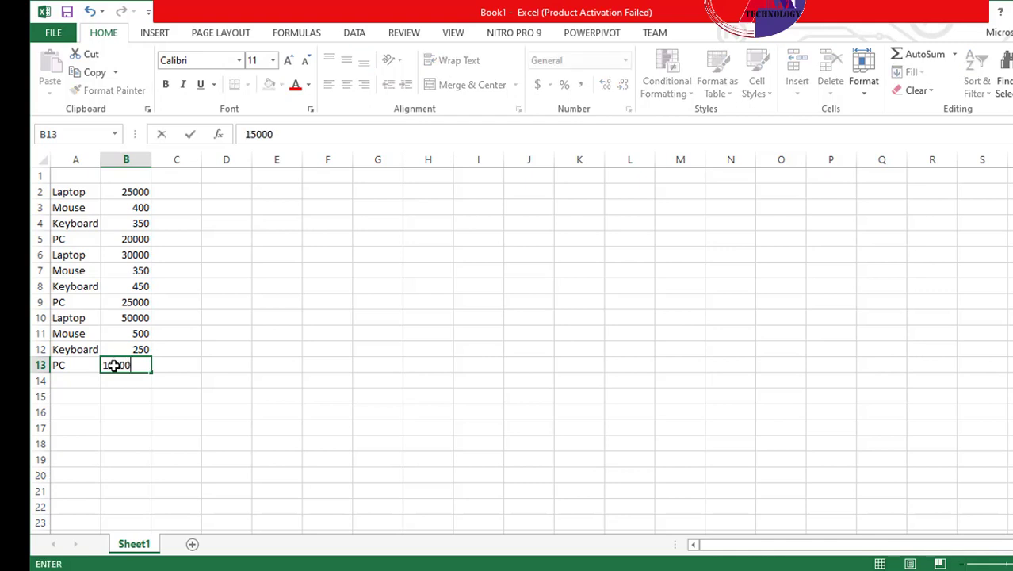
left_click(306, 395)
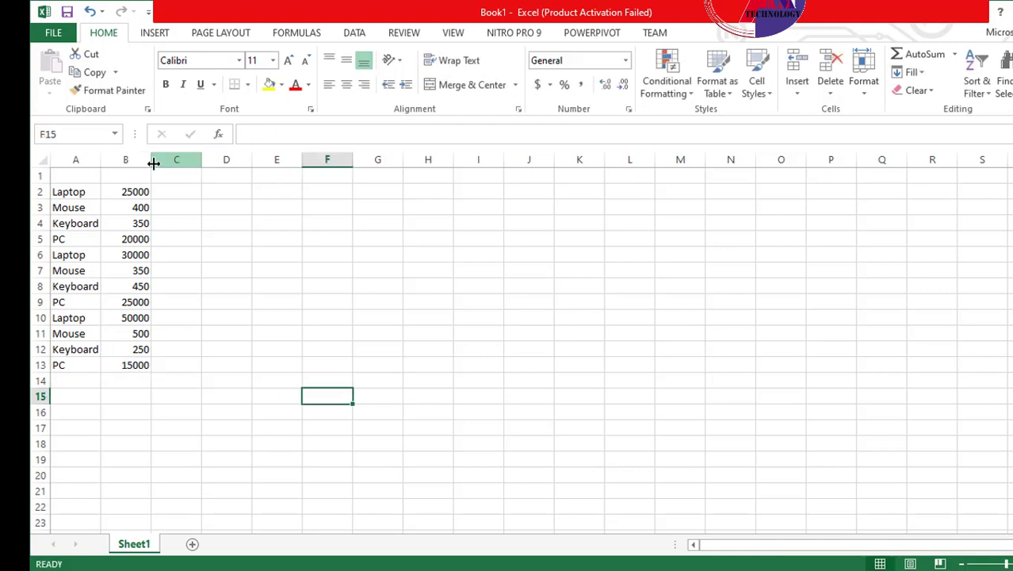
left_click_drag(150, 163, 166, 163)
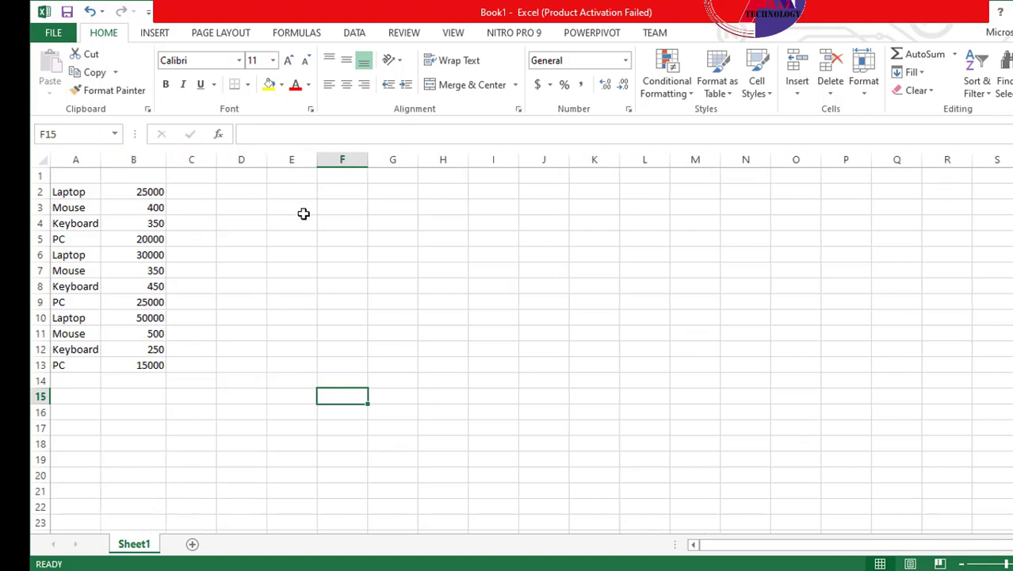
- Copy the product names in A2:A5 to D2:D5 as a summary list and widen column D slightly
left_click_drag(81, 191, 77, 242)
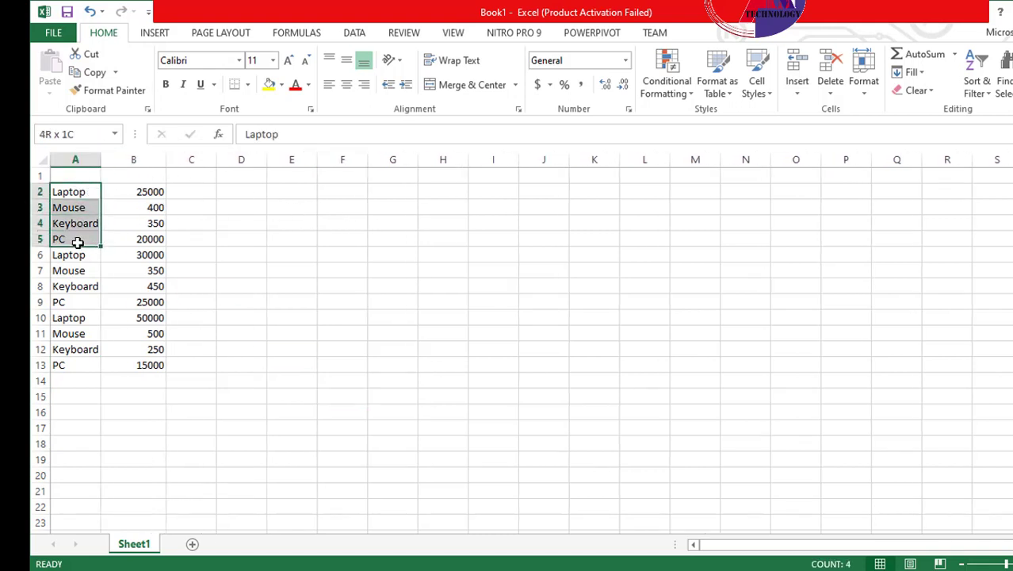
key("ctrl+c")
key("ctrl+q")
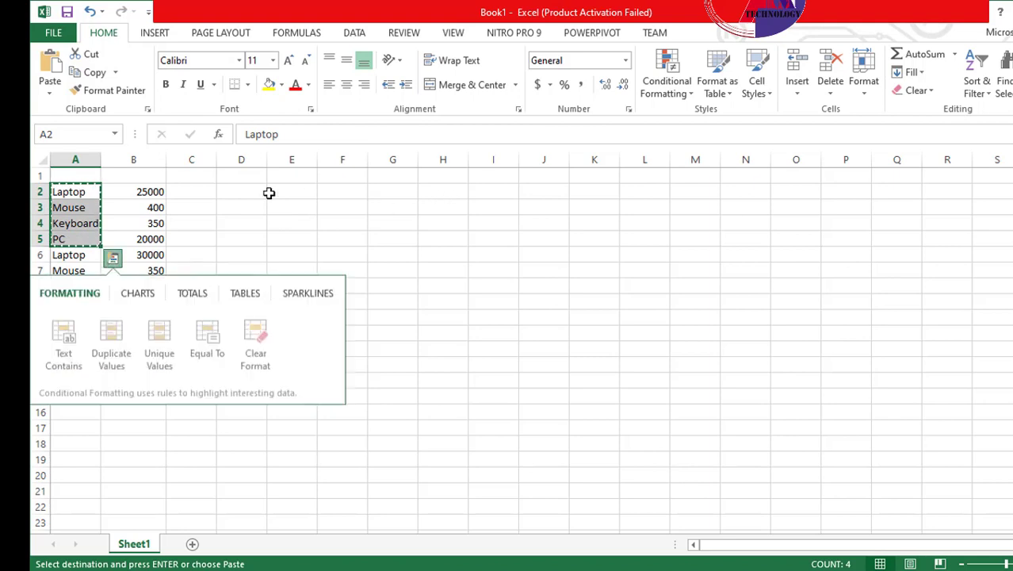
left_click_drag(242, 189, 242, 231)
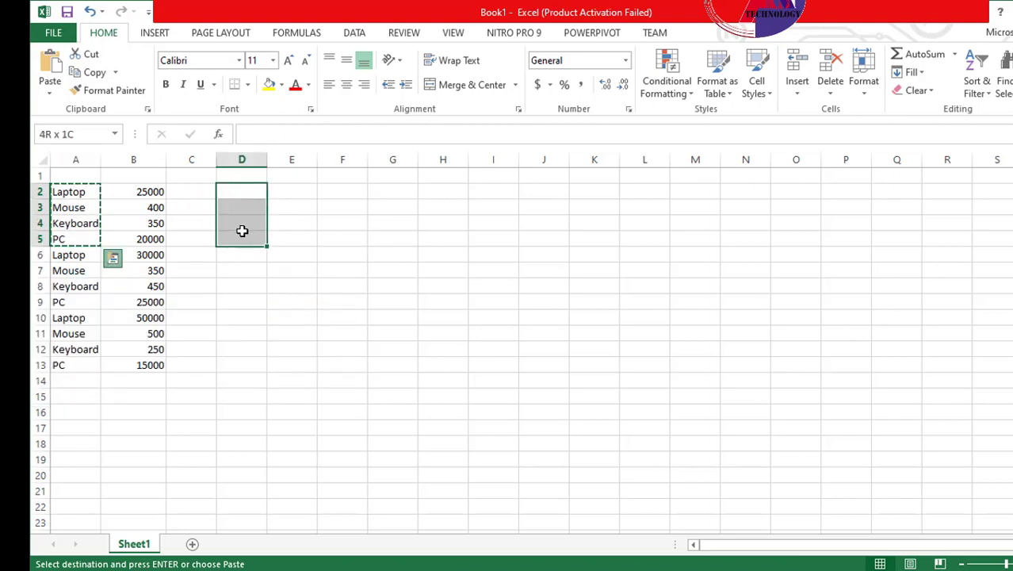
key("ctrl+v")
left_click(302, 191)
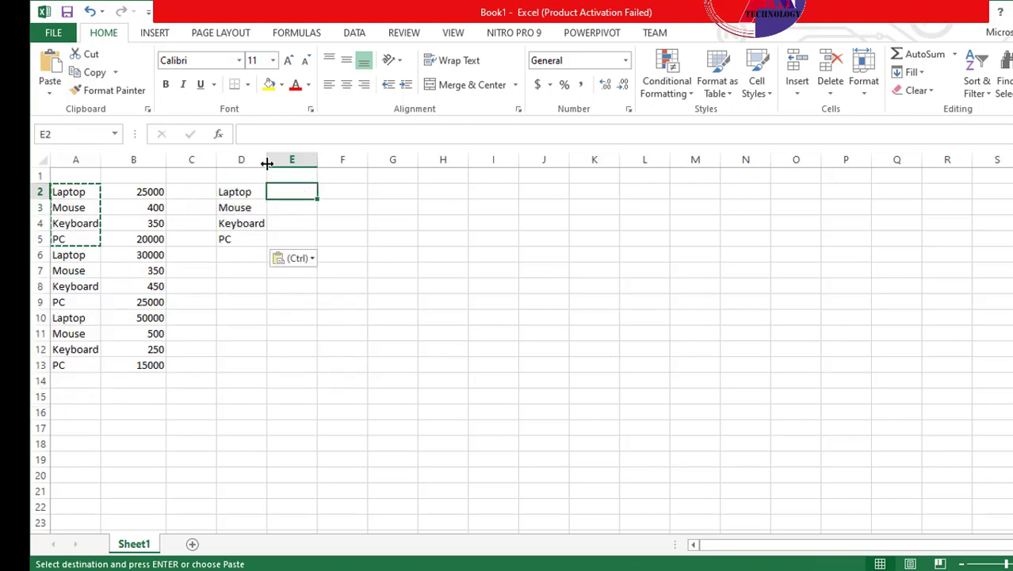
left_click_drag(267, 163, 277, 162)
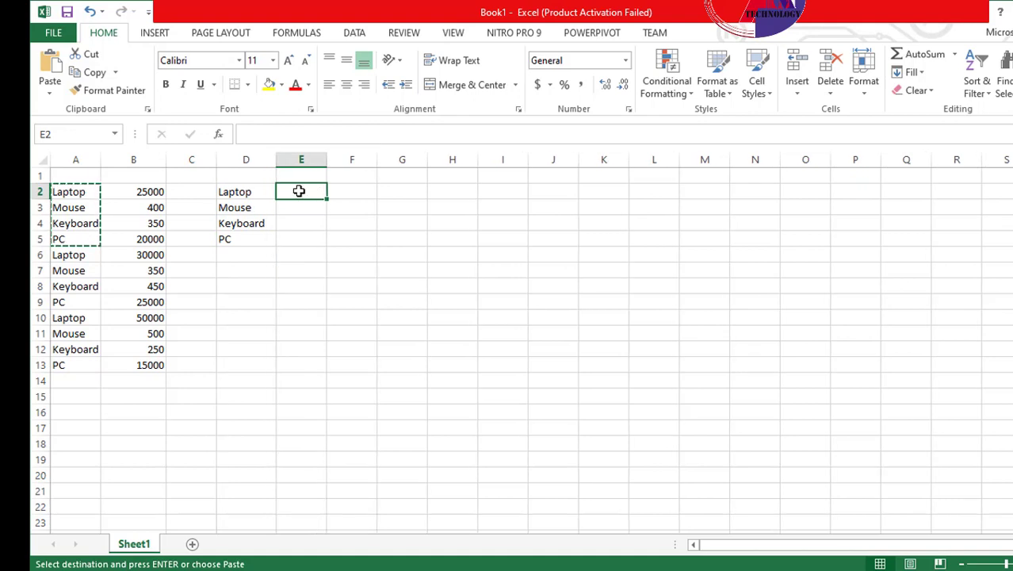
- Start a SUMIF formula in E2 with A2:A13 as the range and the Laptop cell D2 as the criterion
double_click(300, 191)
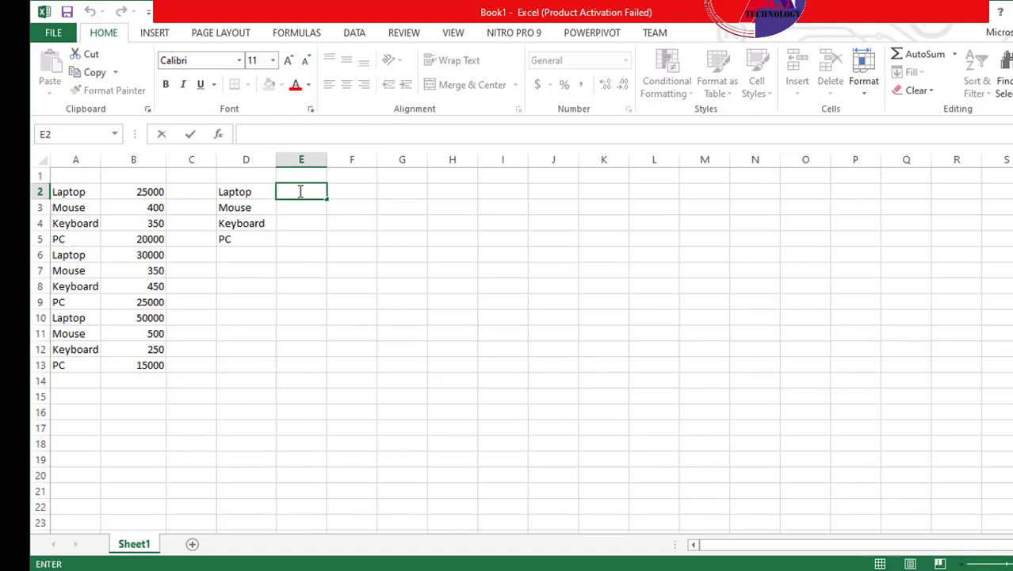
type("=")
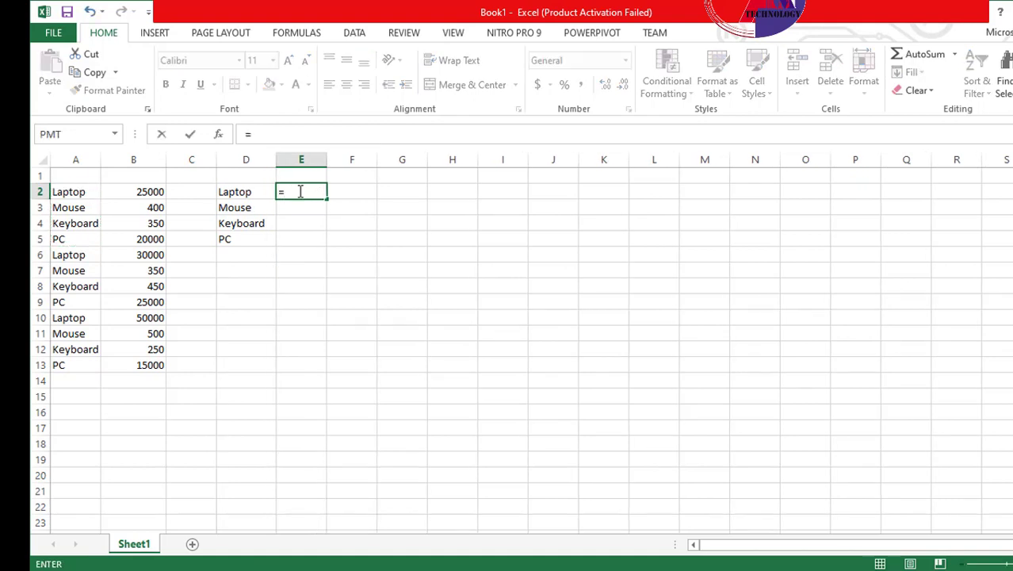
type("sum")
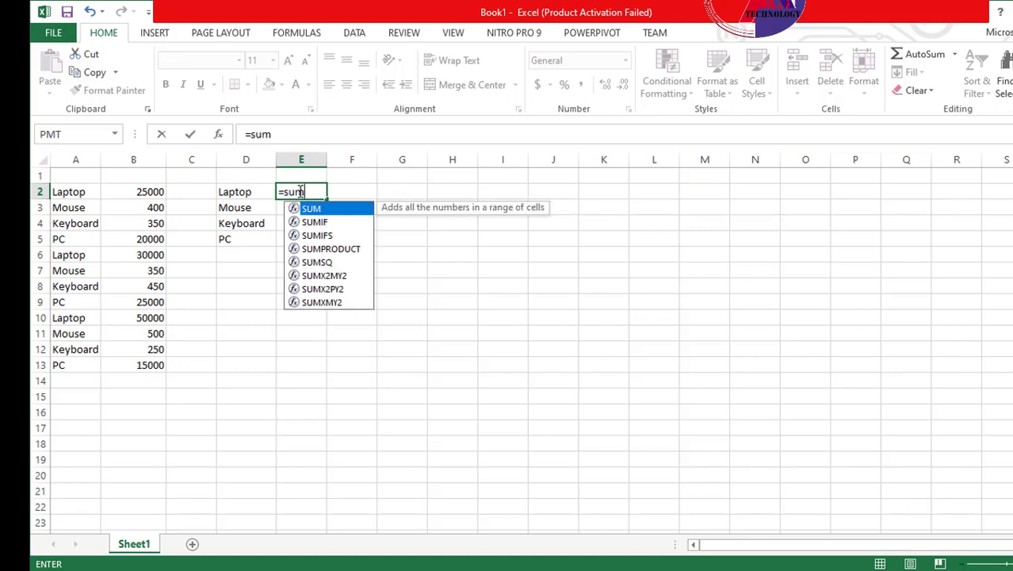
double_click(316, 223)
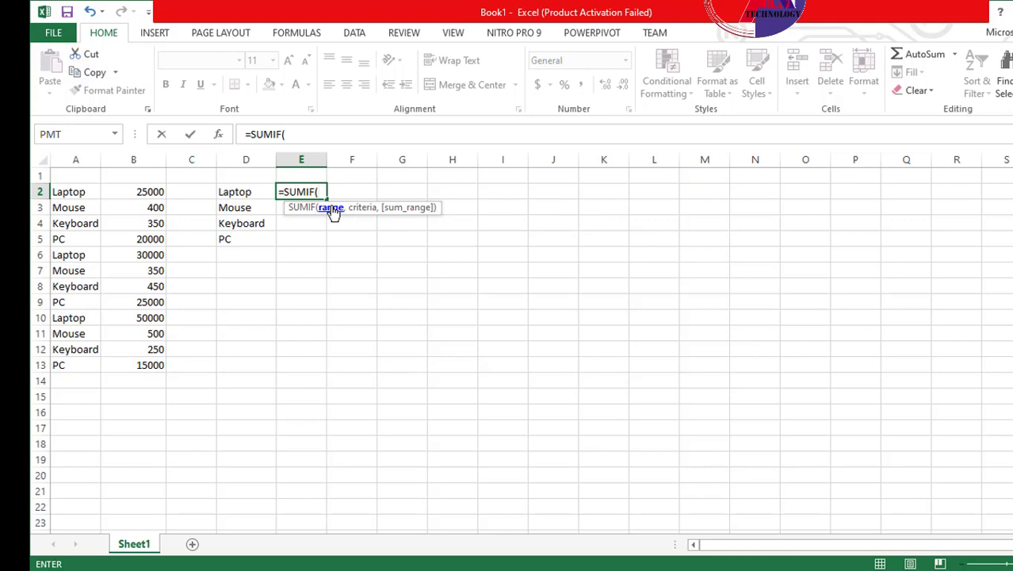
left_click_drag(62, 188, 77, 364)
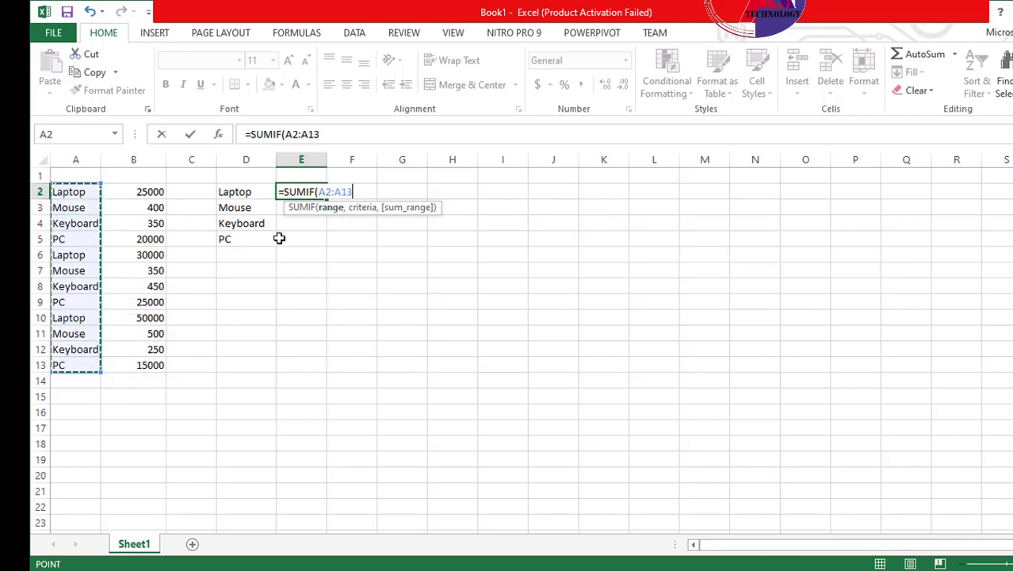
type(",")
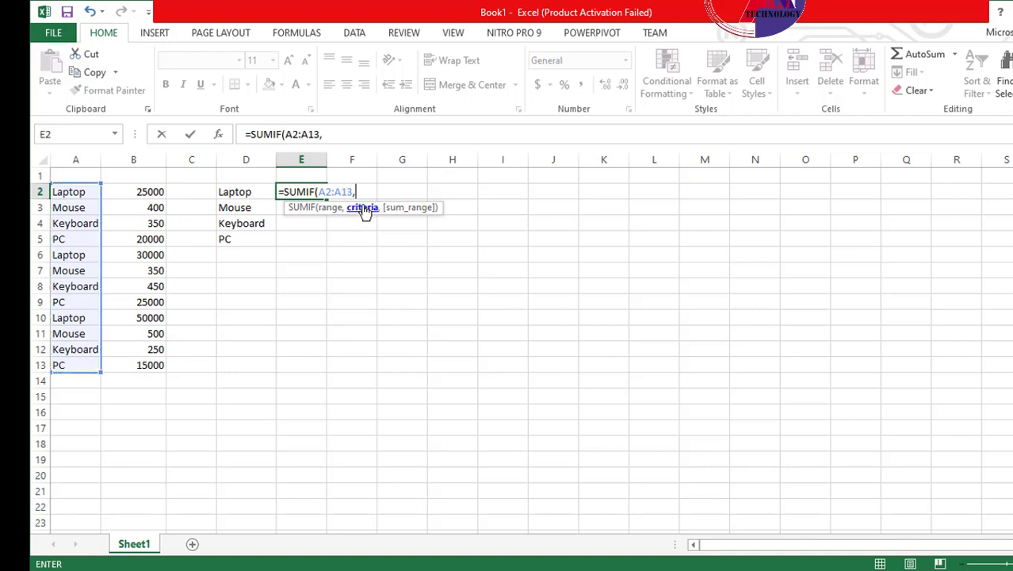
left_click(244, 192)
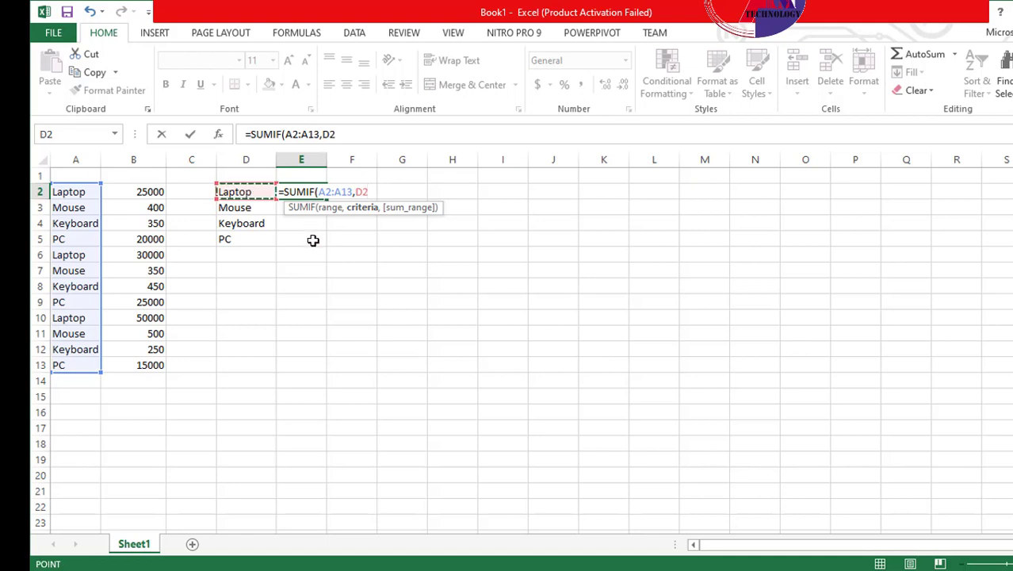
type(",")
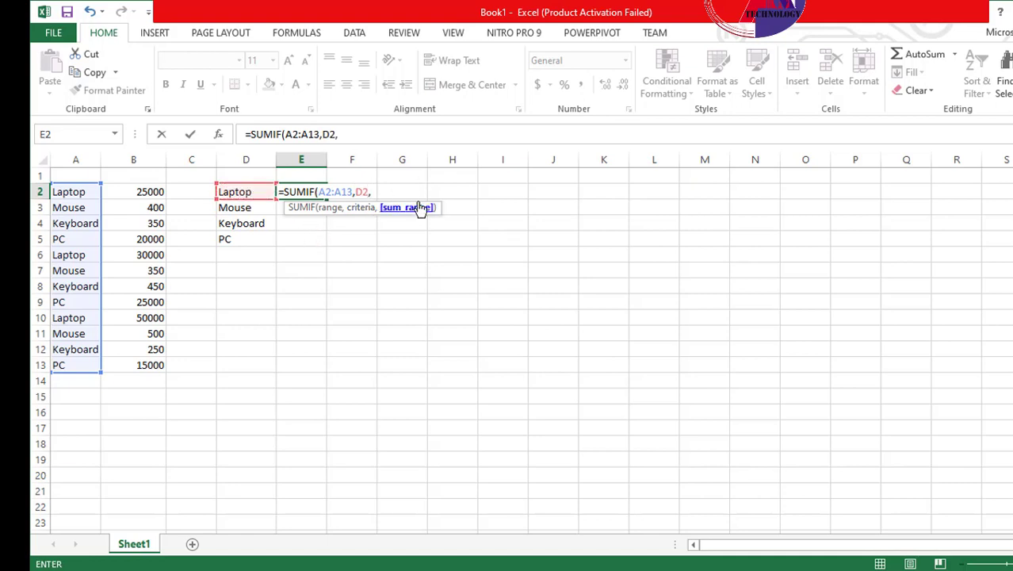
- Complete the E2 formula with B2:B13 as the sum range, giving =SUMIF(A2:A13,D2,B2:B13)
left_click_drag(137, 189, 159, 382)
left_click_drag(158, 380, 153, 363)
left_click_drag(137, 191, 146, 354)
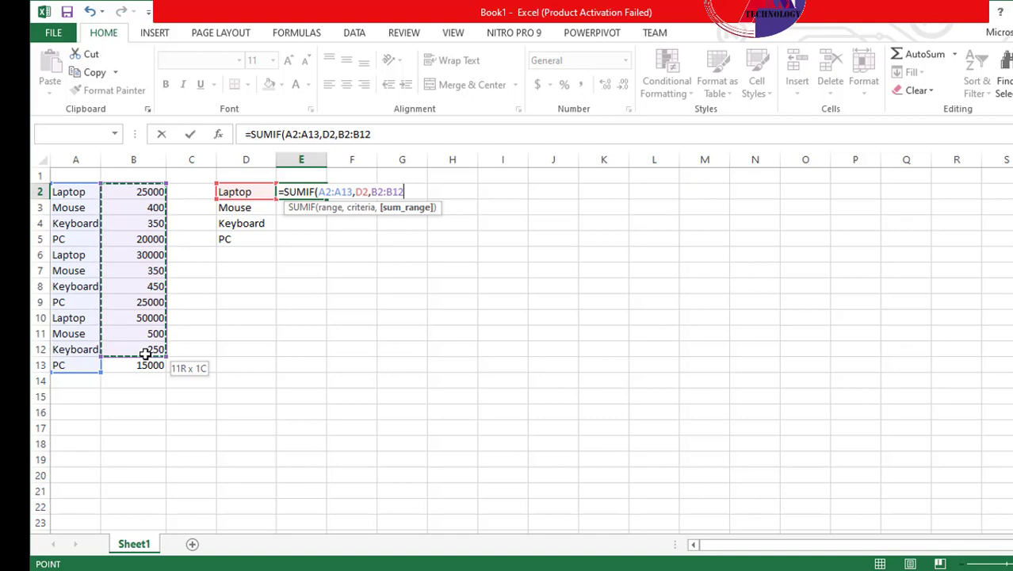
left_click_drag(145, 356, 163, 373)
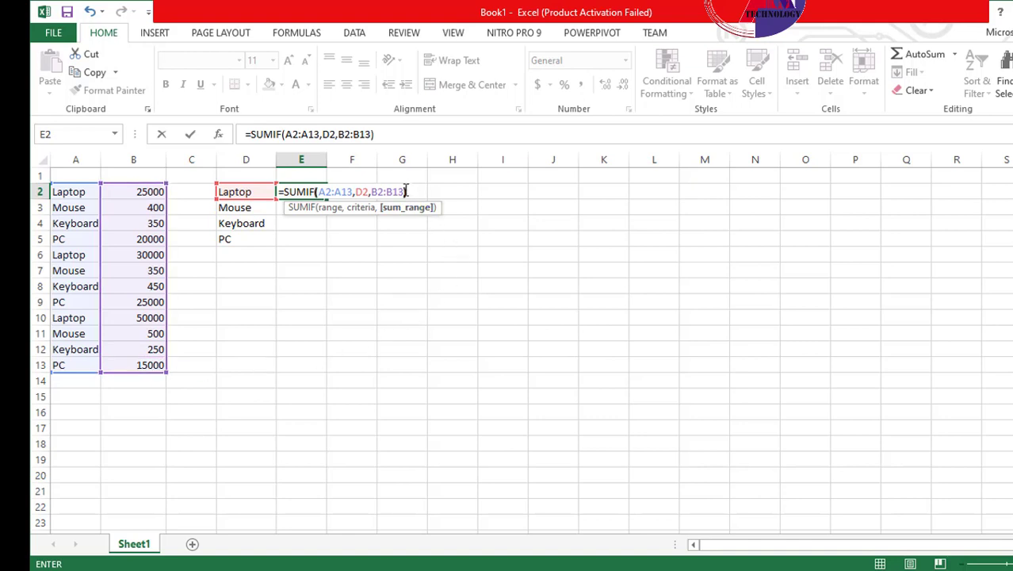
left_click(406, 191)
key("Return")
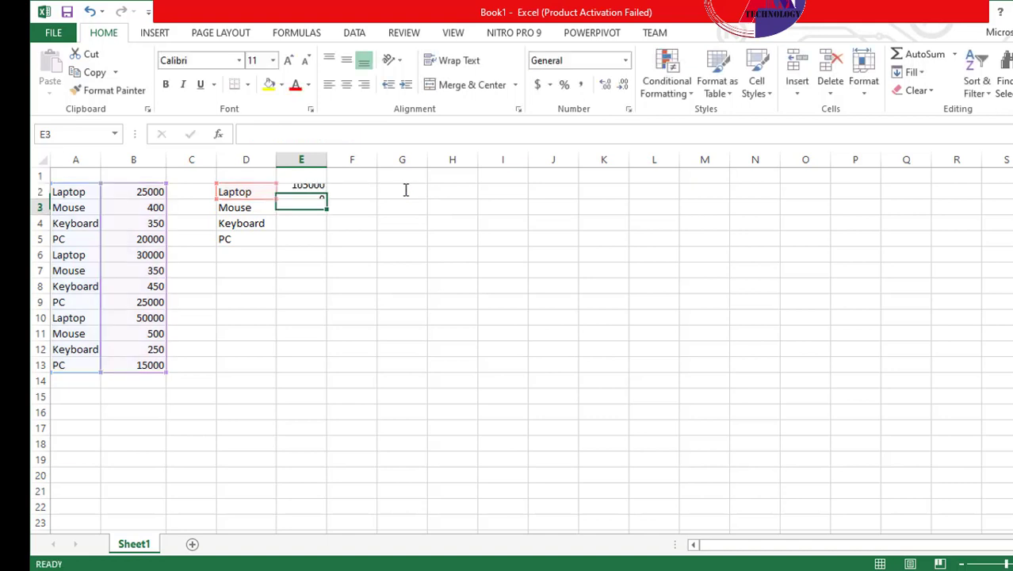
- Compare the Laptop total with the prices in B2, B6 and B10, and fill the E2 formula down to E5
left_click(306, 192)
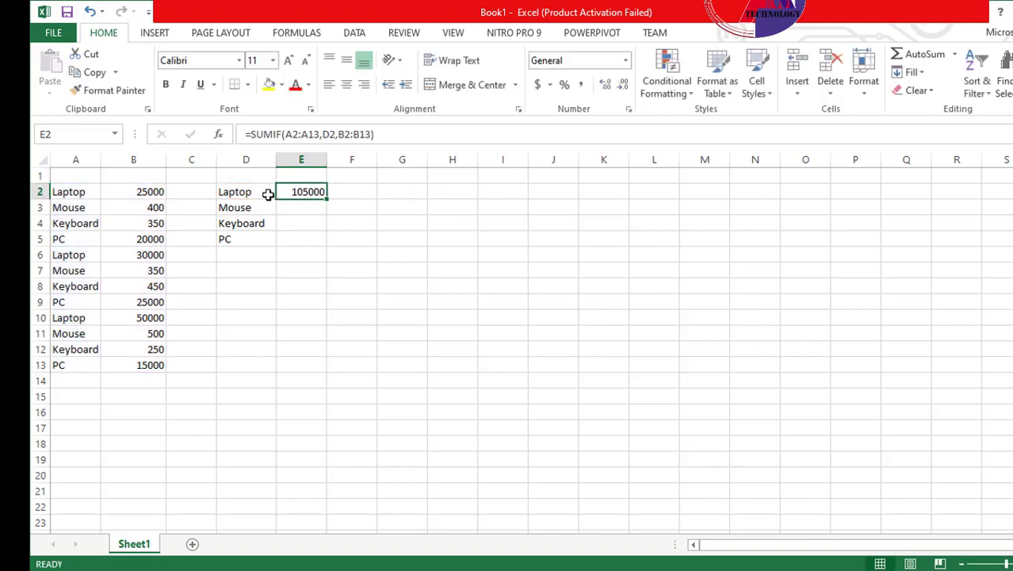
left_click(148, 192)
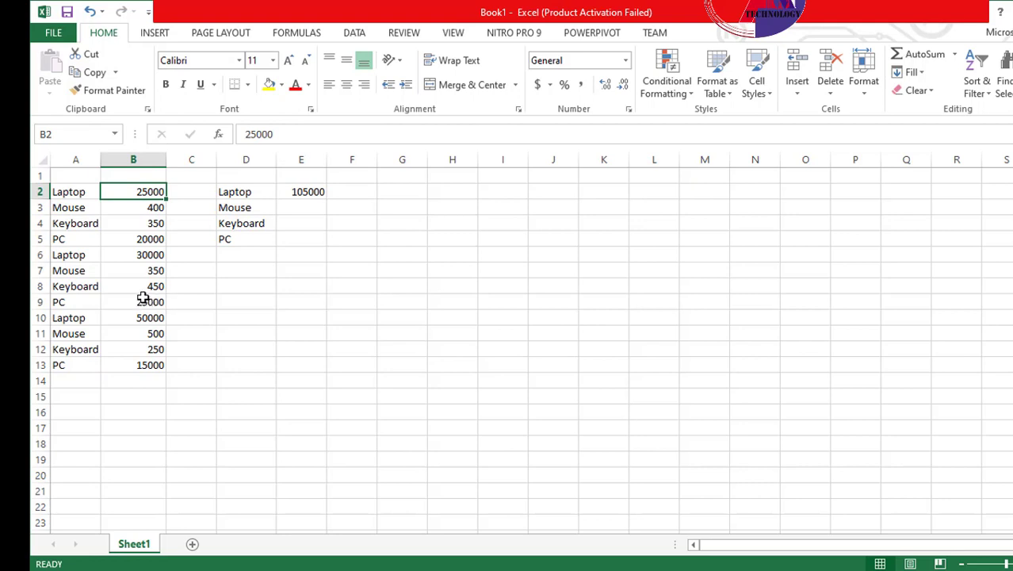
left_click(154, 253)
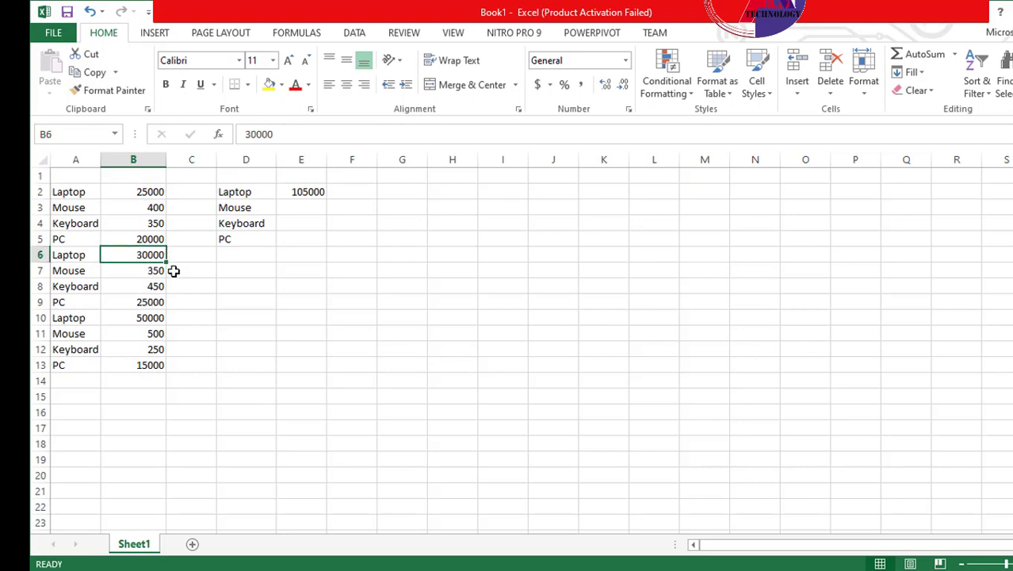
left_click(143, 317)
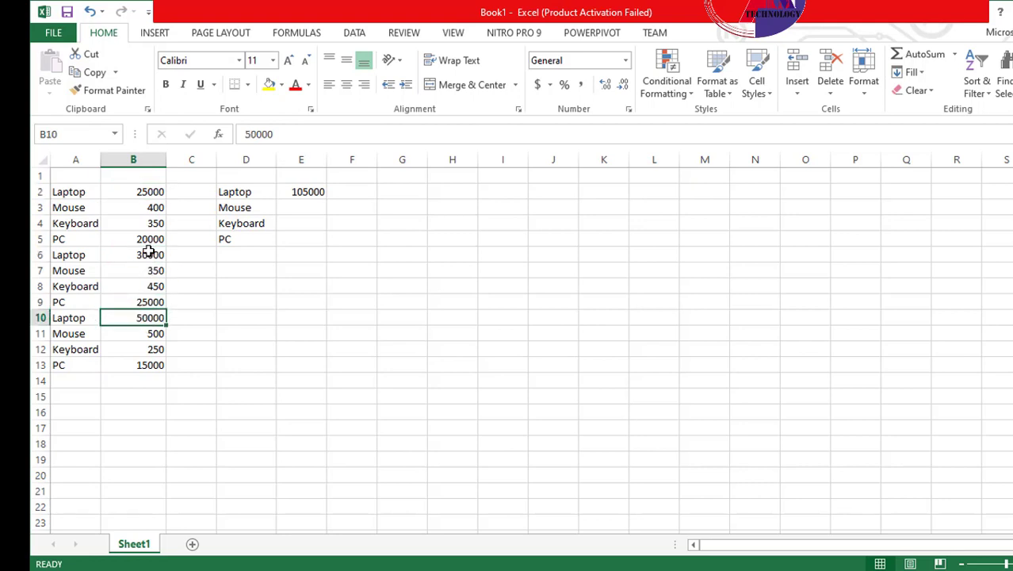
left_click(318, 193)
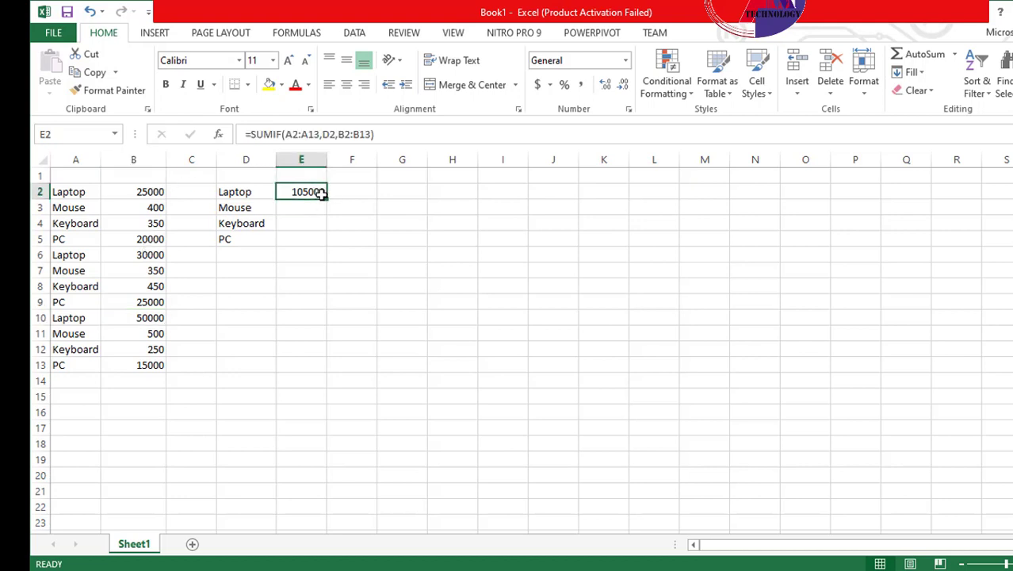
left_click_drag(326, 198, 327, 241)
- Check the PC total in E5 against the individual PC prices in B5, B9 and B13
left_click(233, 241)
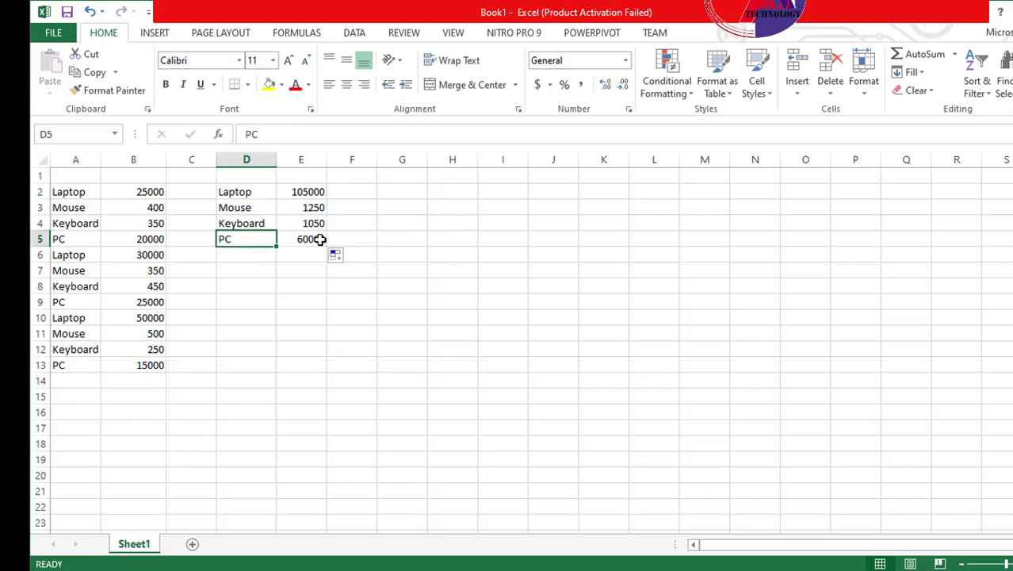
left_click(320, 240)
left_click(160, 239)
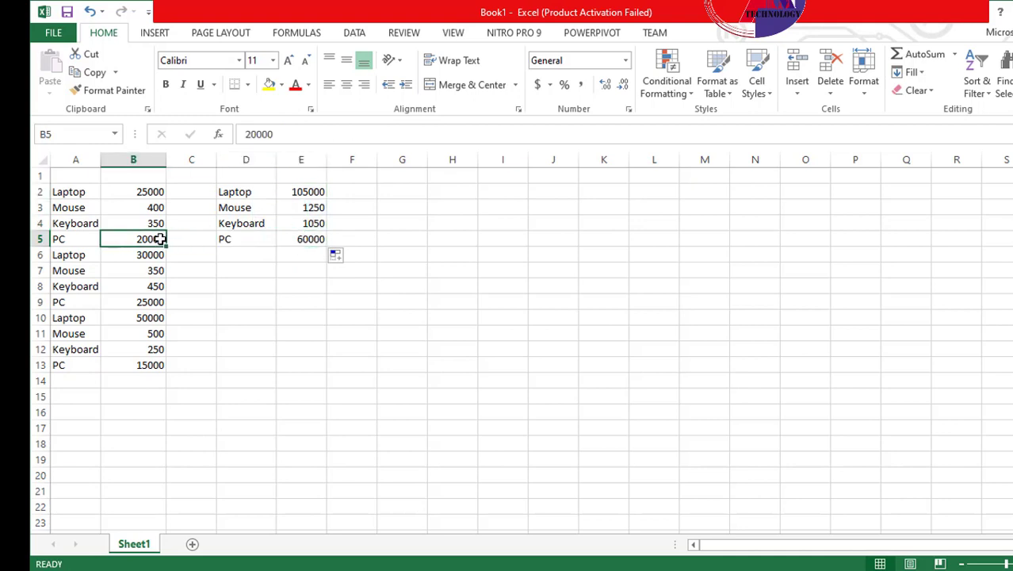
left_click(147, 302)
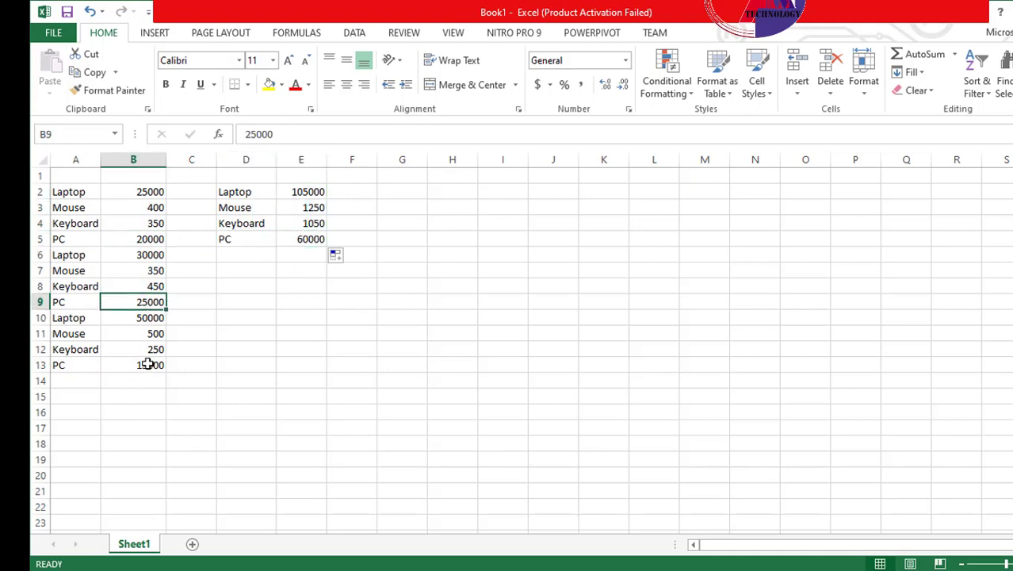
left_click(148, 364)
left_click(304, 238)
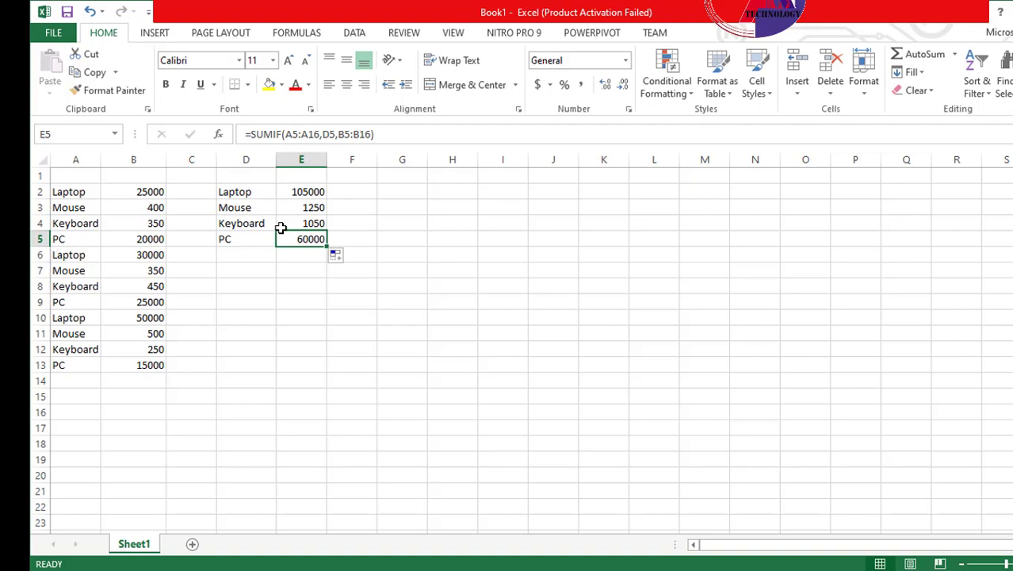
- Rename the worksheet Sheet1 as Sumif
right_click(133, 550)
left_click(176, 396)
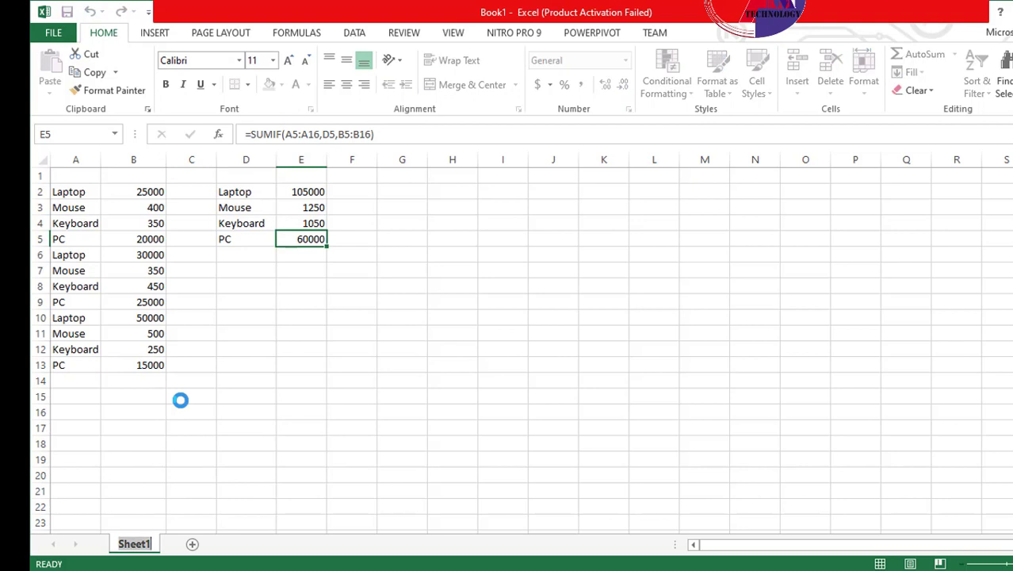
type("Sumif")
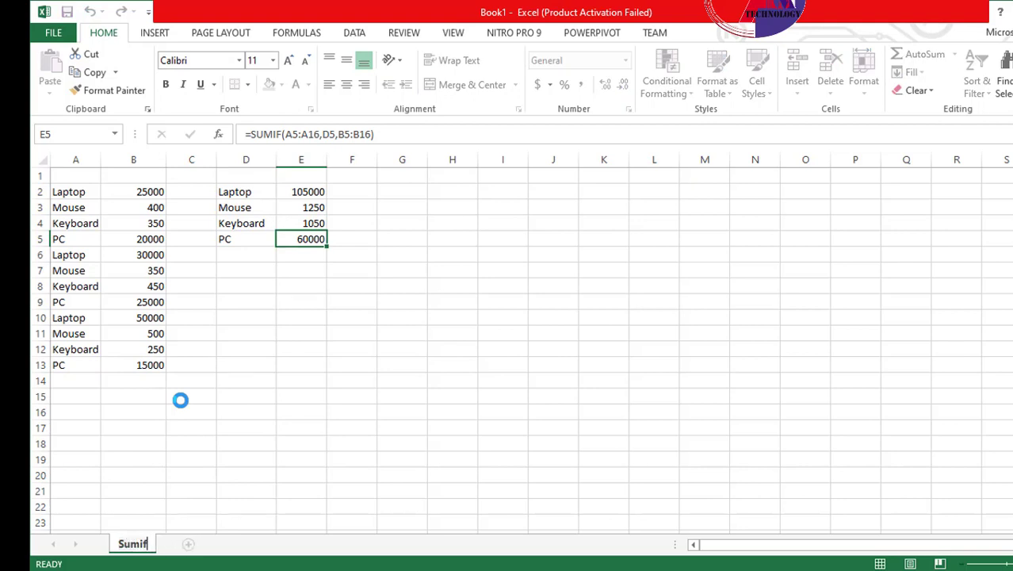
left_click(253, 366)
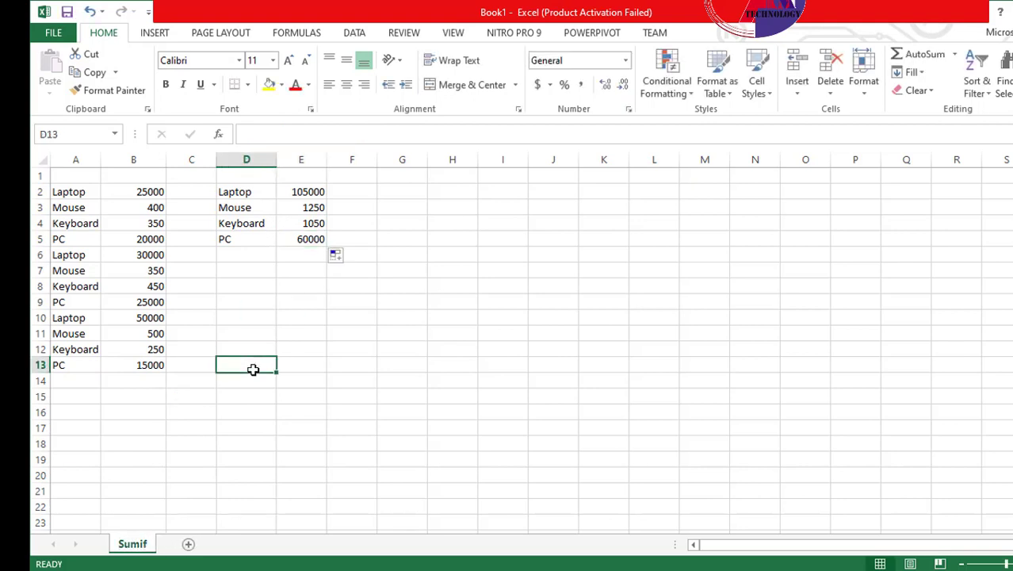